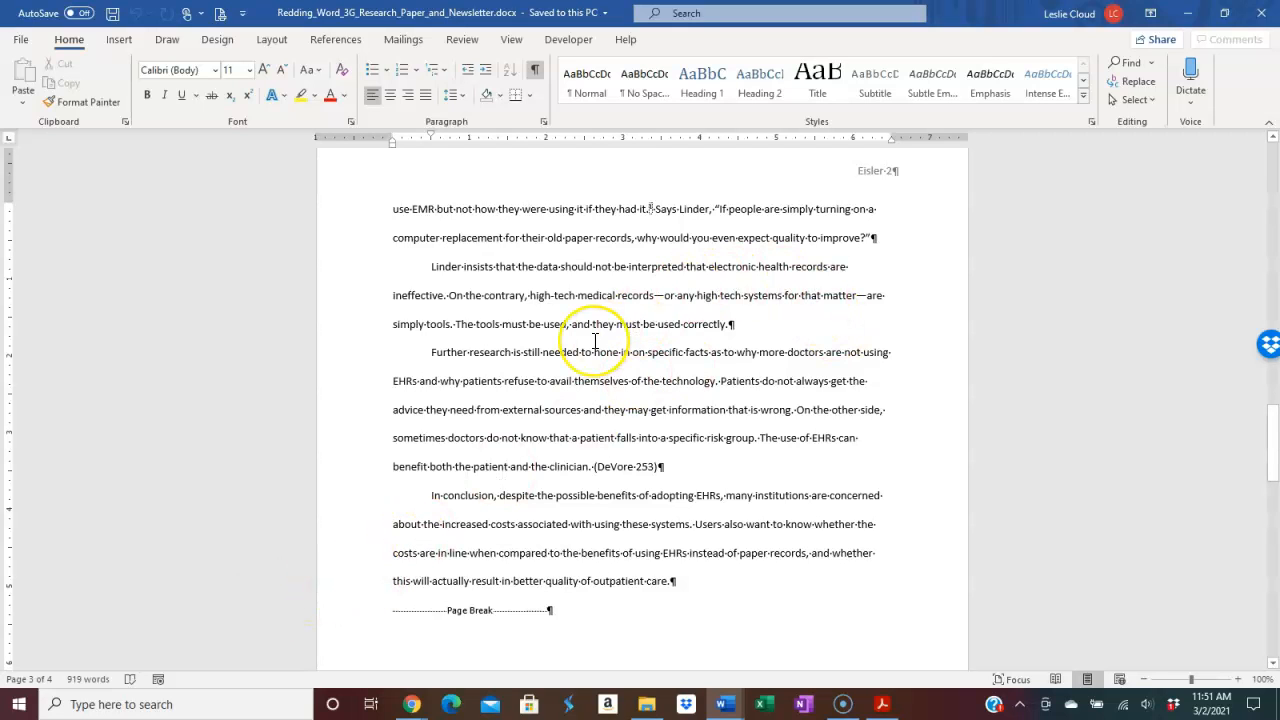
Step: Compare the book citation ending the "Further research" paragraph with the annotated solution PDF in Acrobat Reader
scroll(595, 342, down, 1)
scroll(595, 342, up, 2)
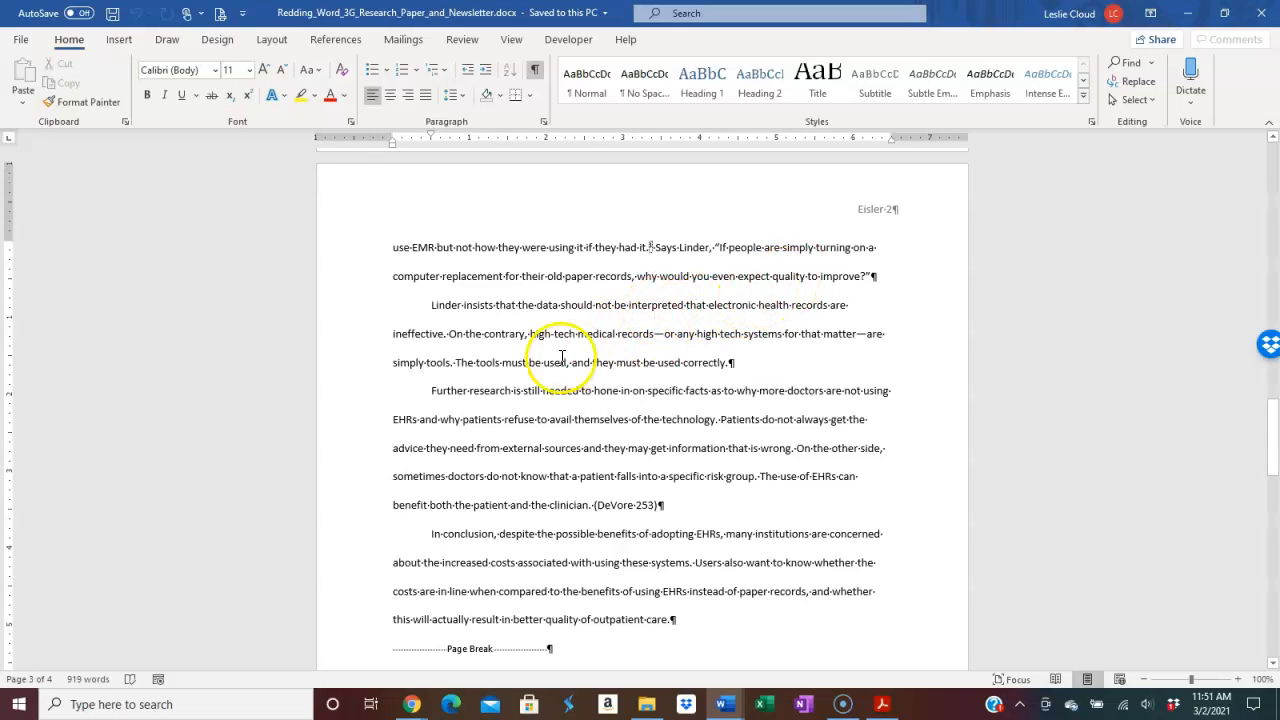
scroll(560, 358, down, 2)
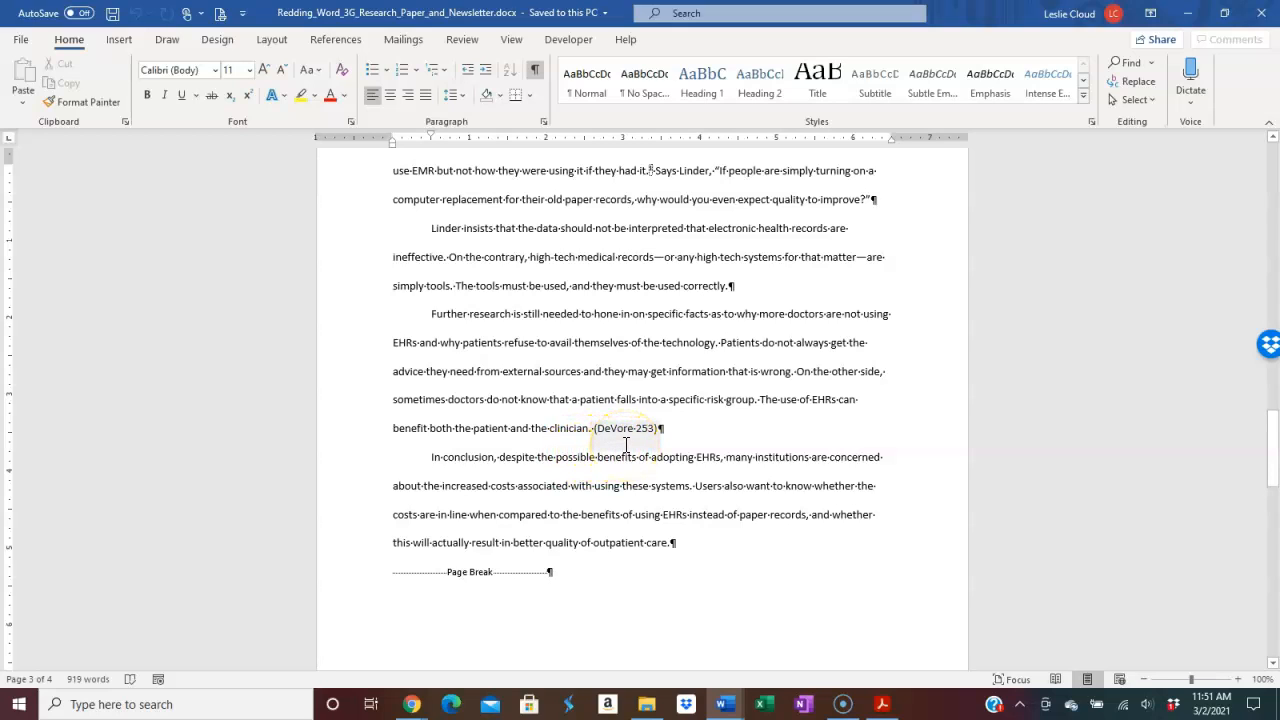
click(592, 428)
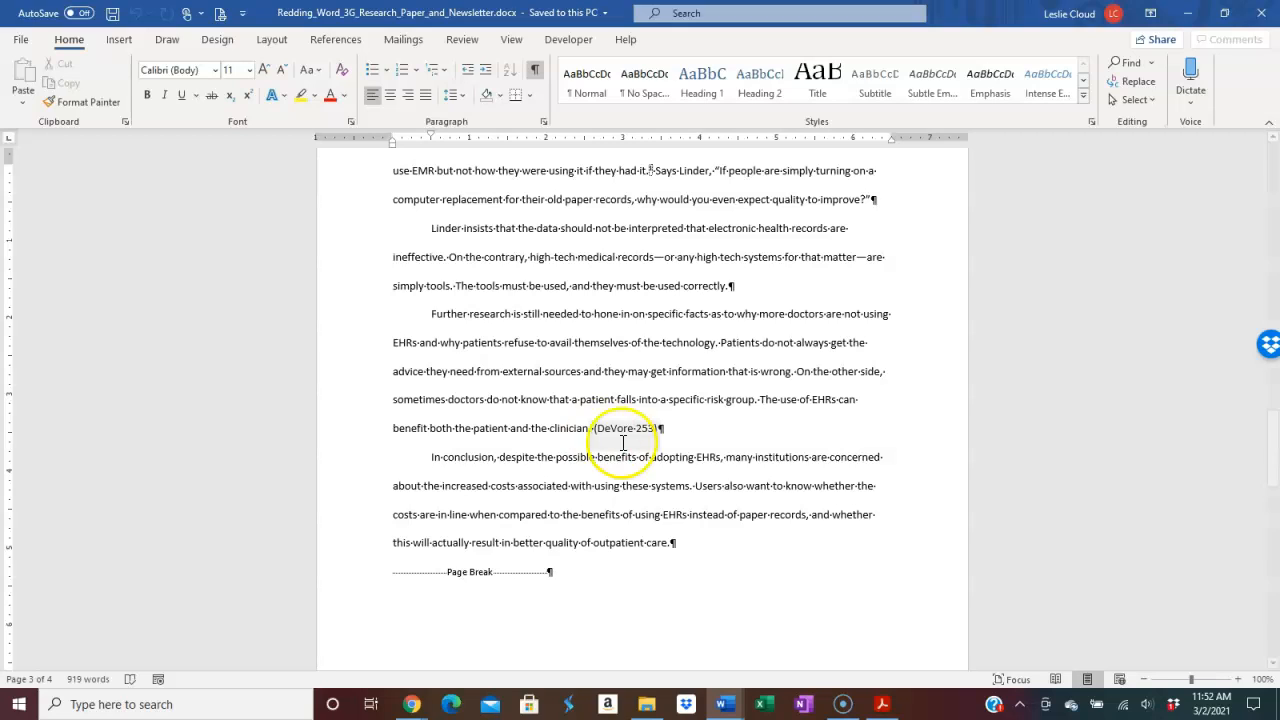
click(876, 708)
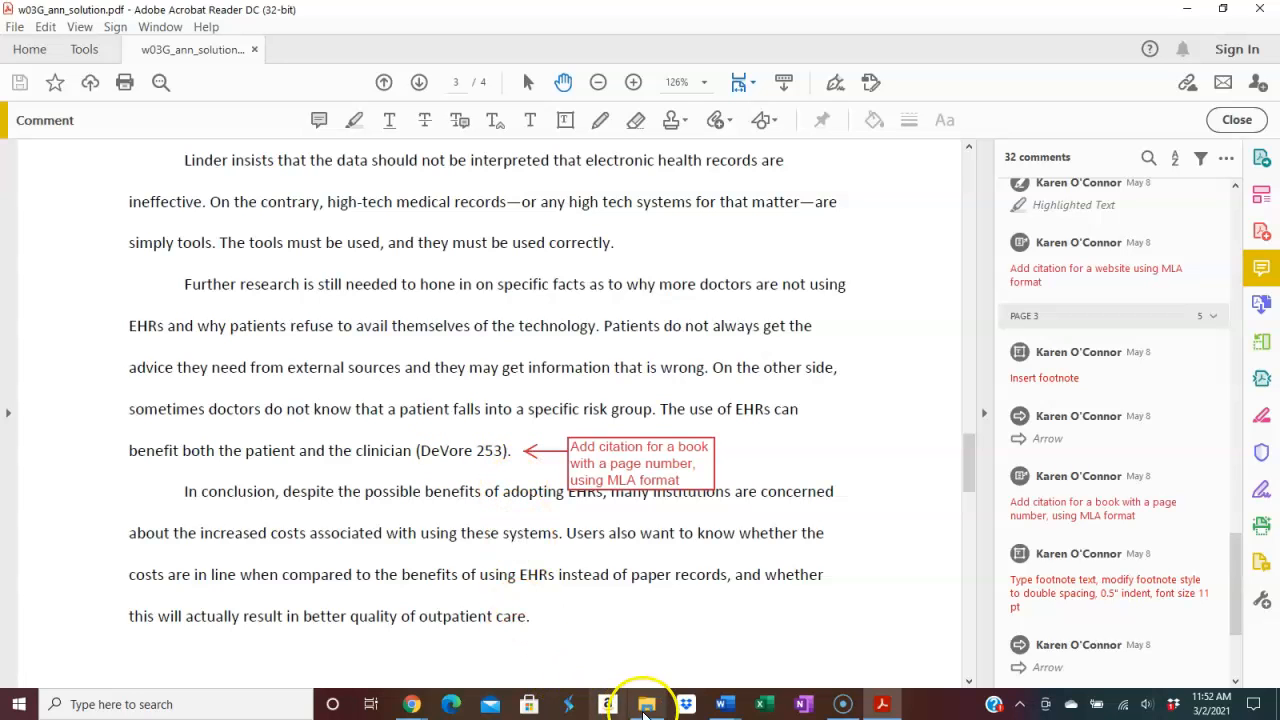
mouse_move(718, 708)
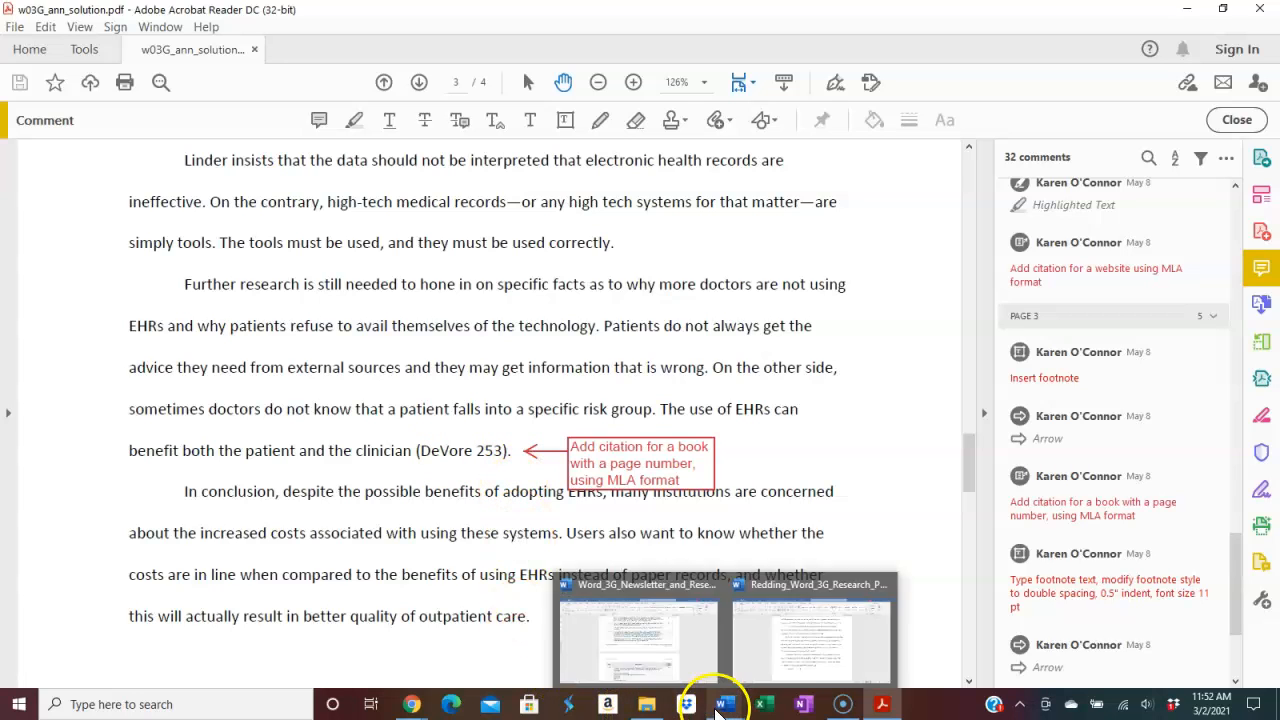
click(755, 650)
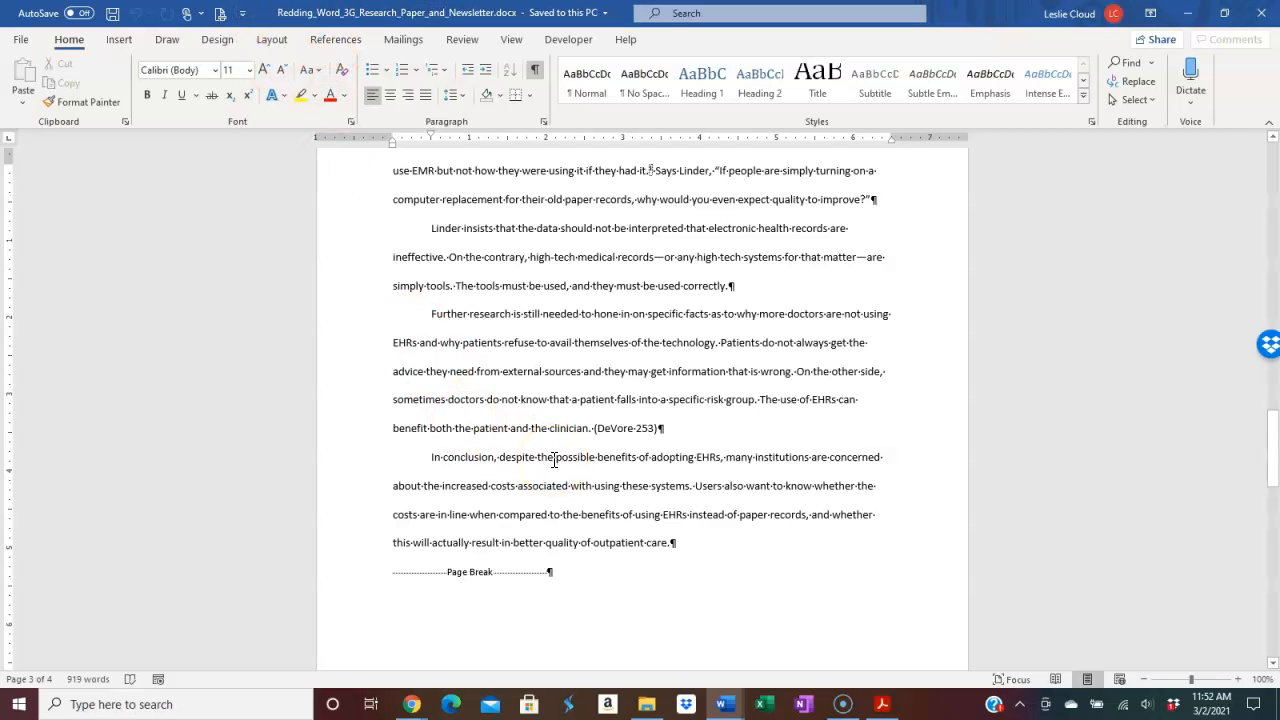
Step: Set the font size of the entire EMR footnote at the bottom of page 3 to 11 pt
scroll(555, 460, down, 5)
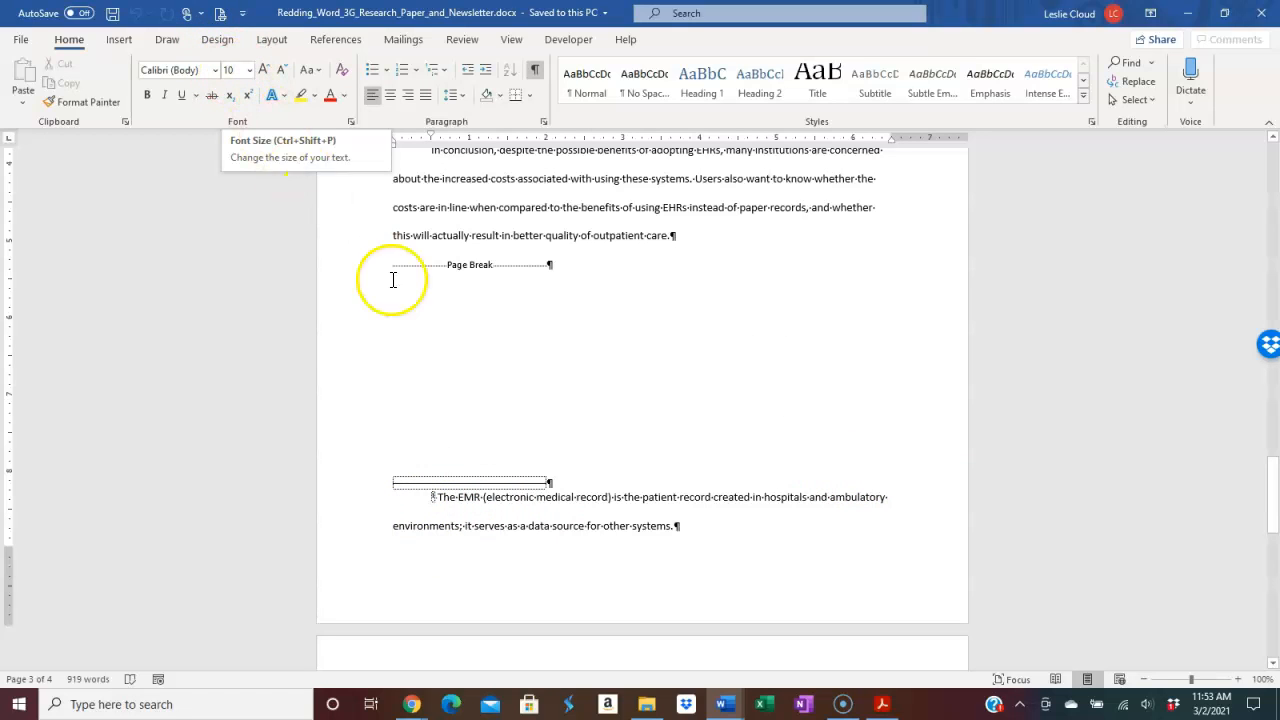
click(452, 345)
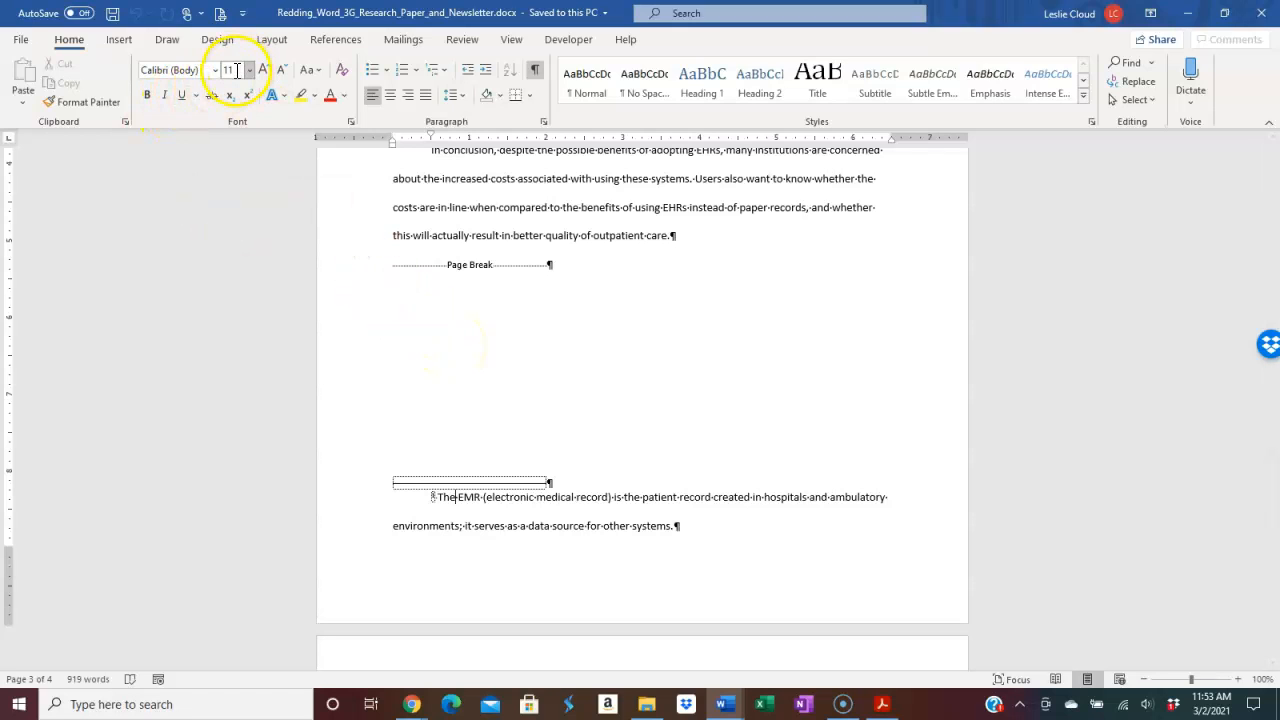
click(425, 497)
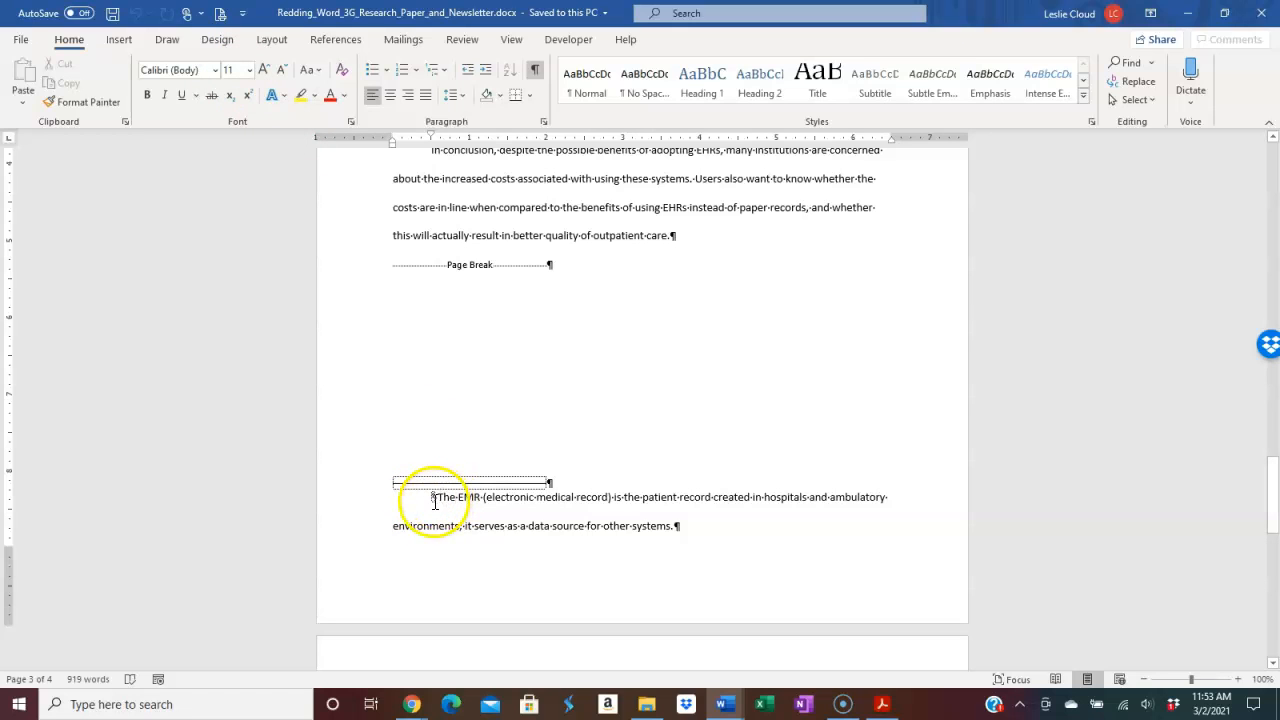
drag(422, 497, 688, 527)
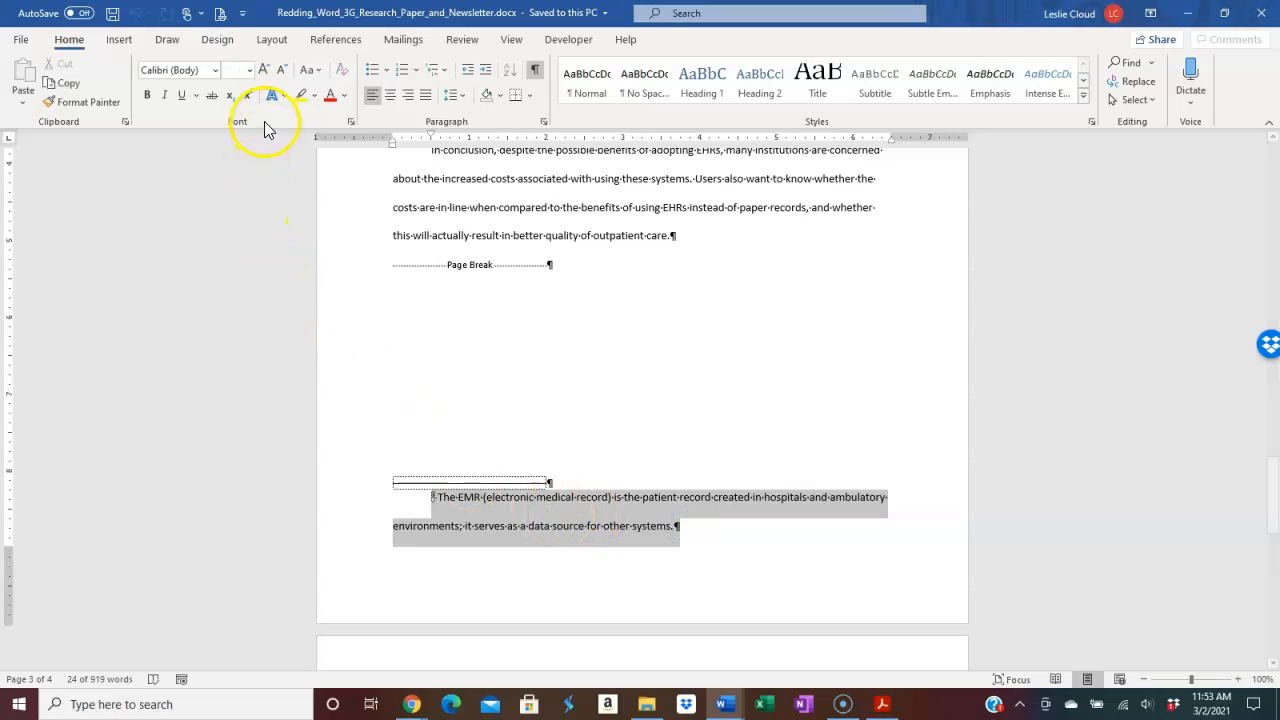
click(248, 70)
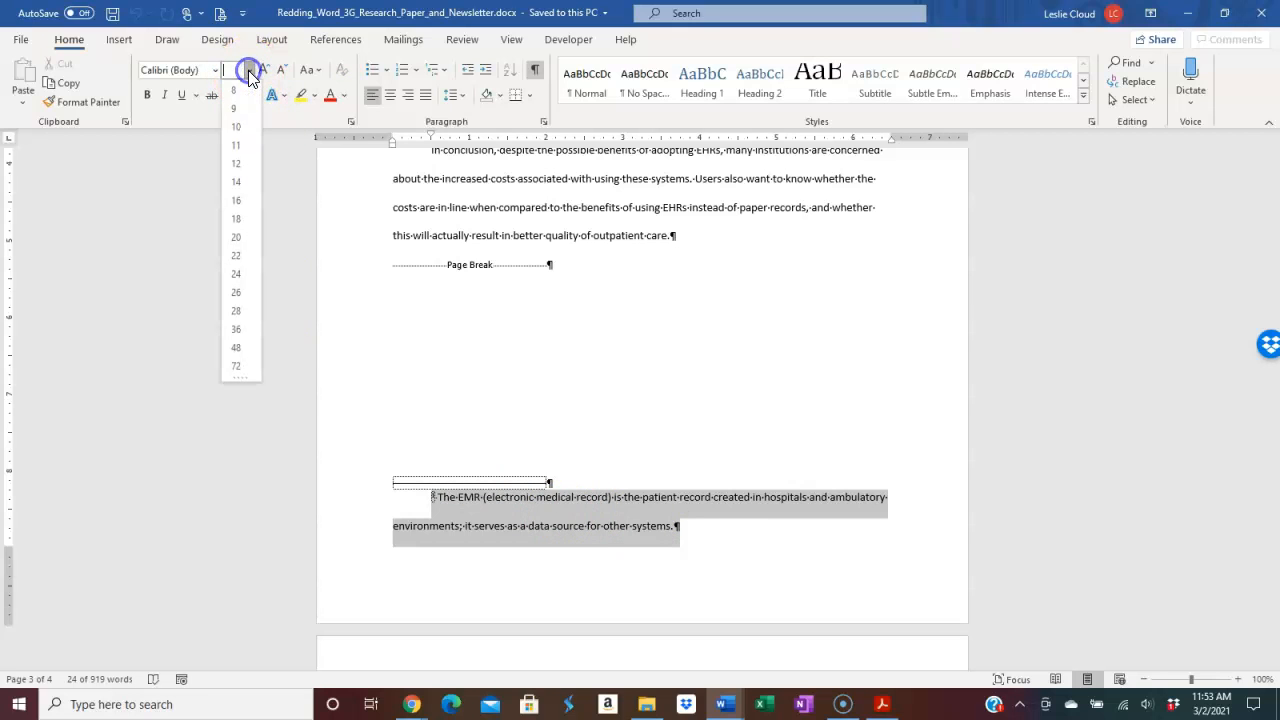
click(240, 145)
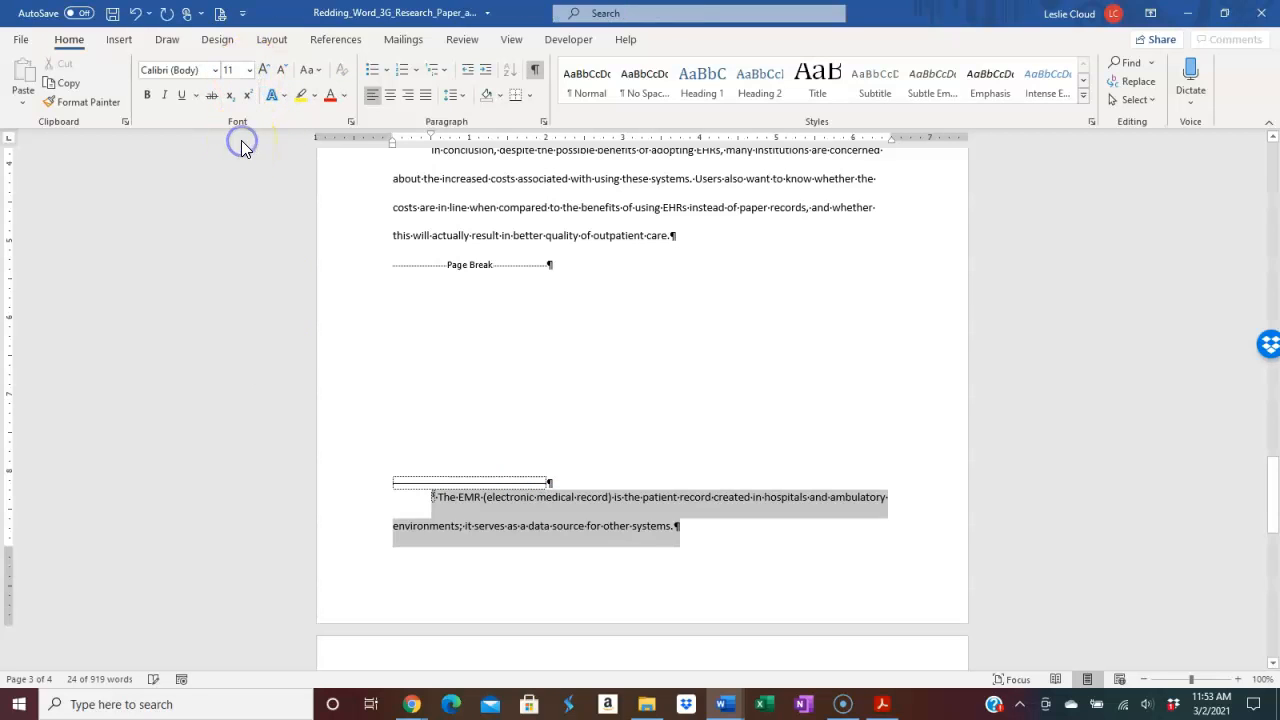
click(455, 498)
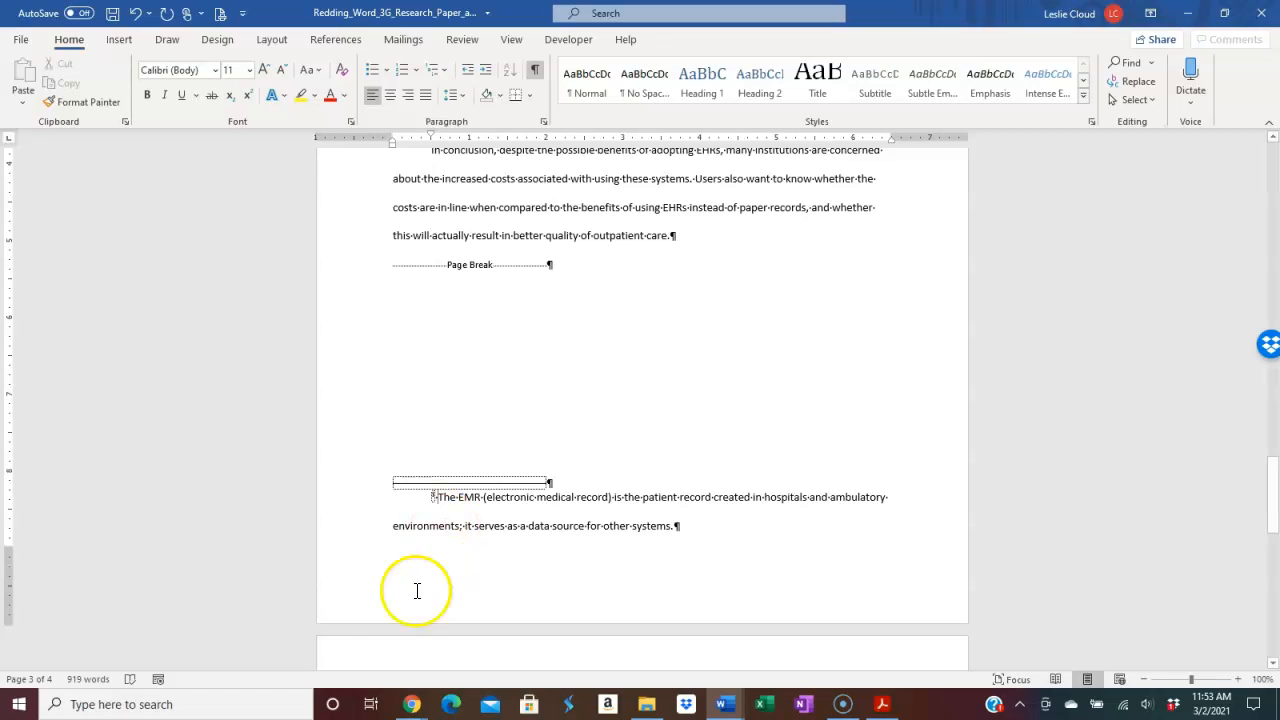
Step: Switch to the Pearson eText in Chrome and read Activity 3.04 on how to reach a footnote's style settings
mouse_move(413, 708)
click(471, 655)
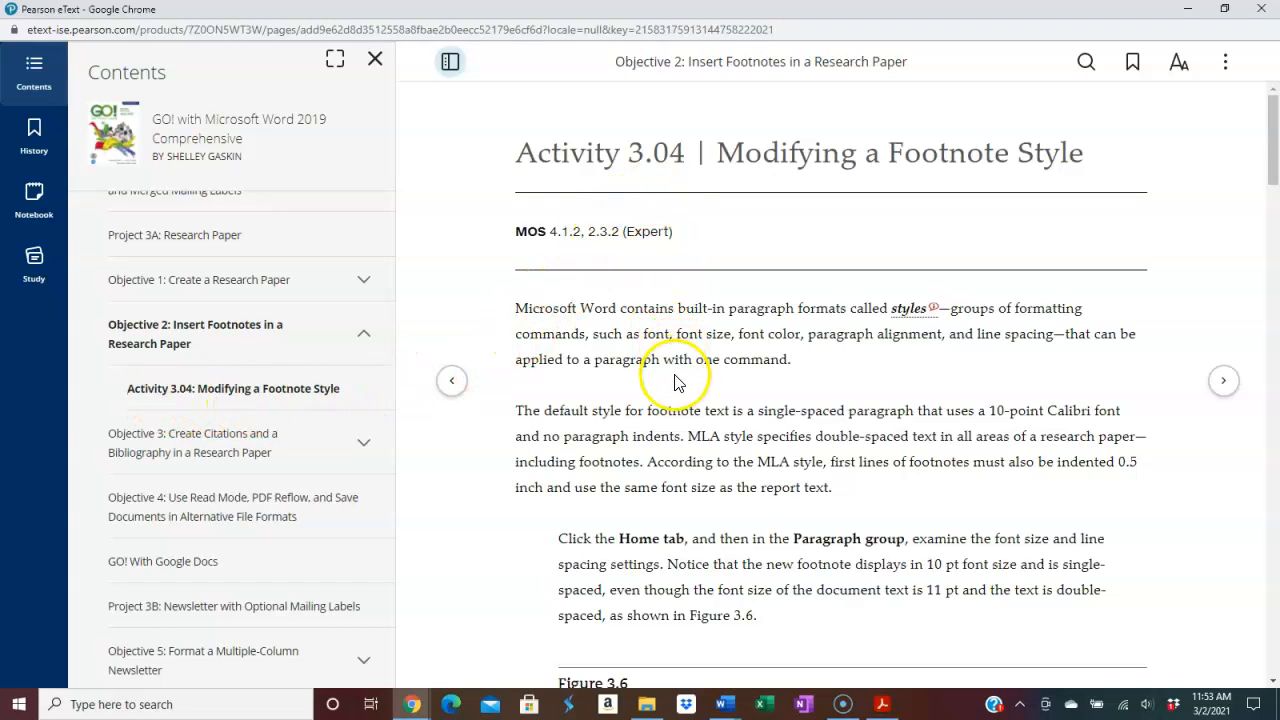
scroll(673, 360, down, 3)
scroll(675, 382, down, 3)
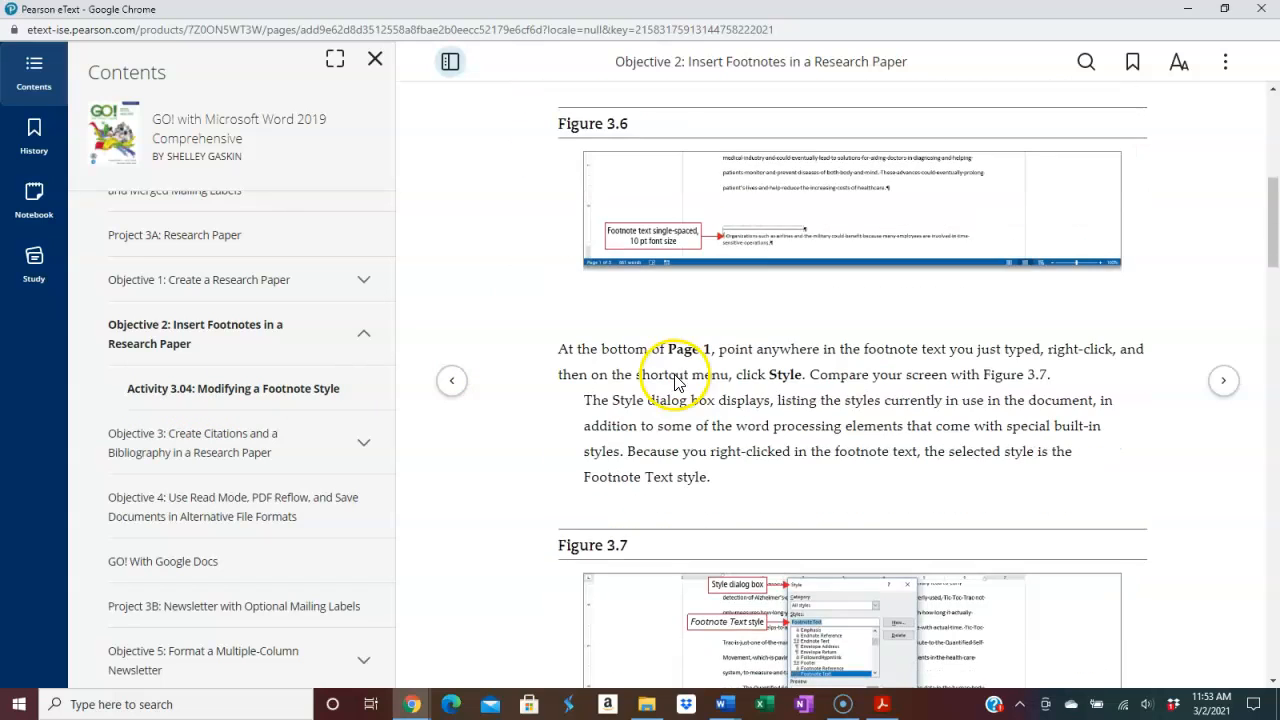
scroll(720, 295, down, 1)
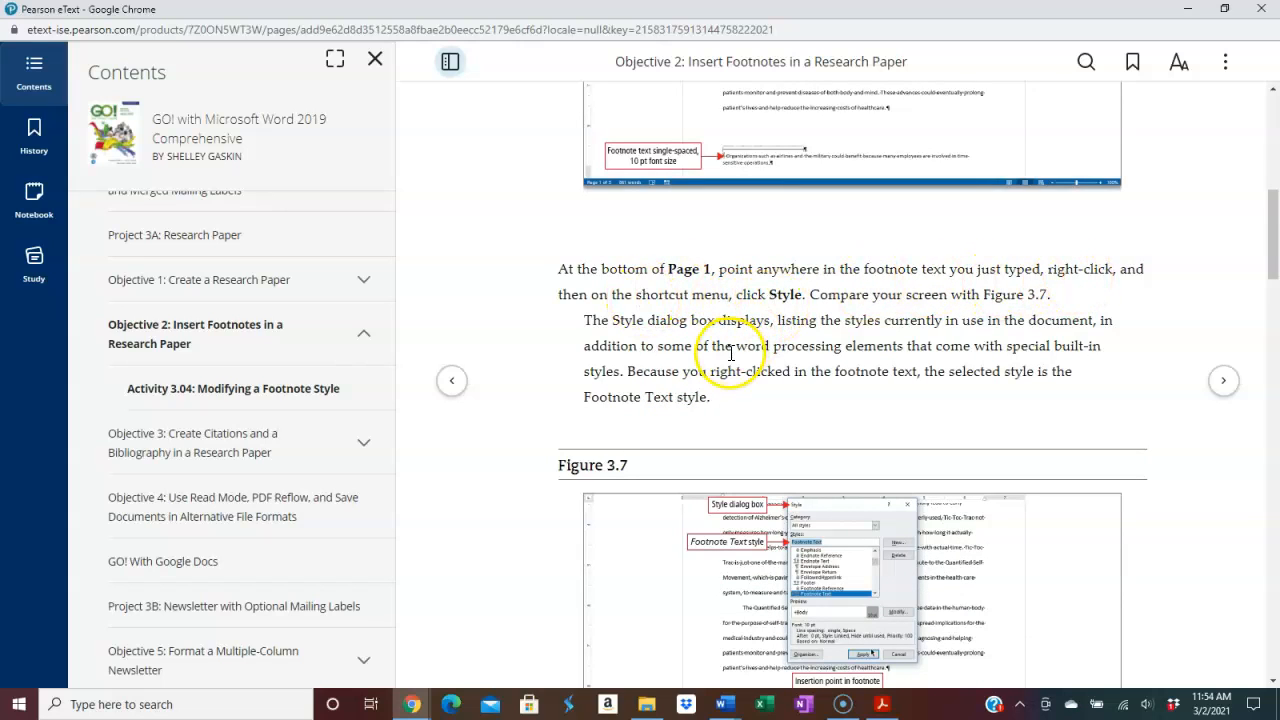
scroll(710, 365, down, 1)
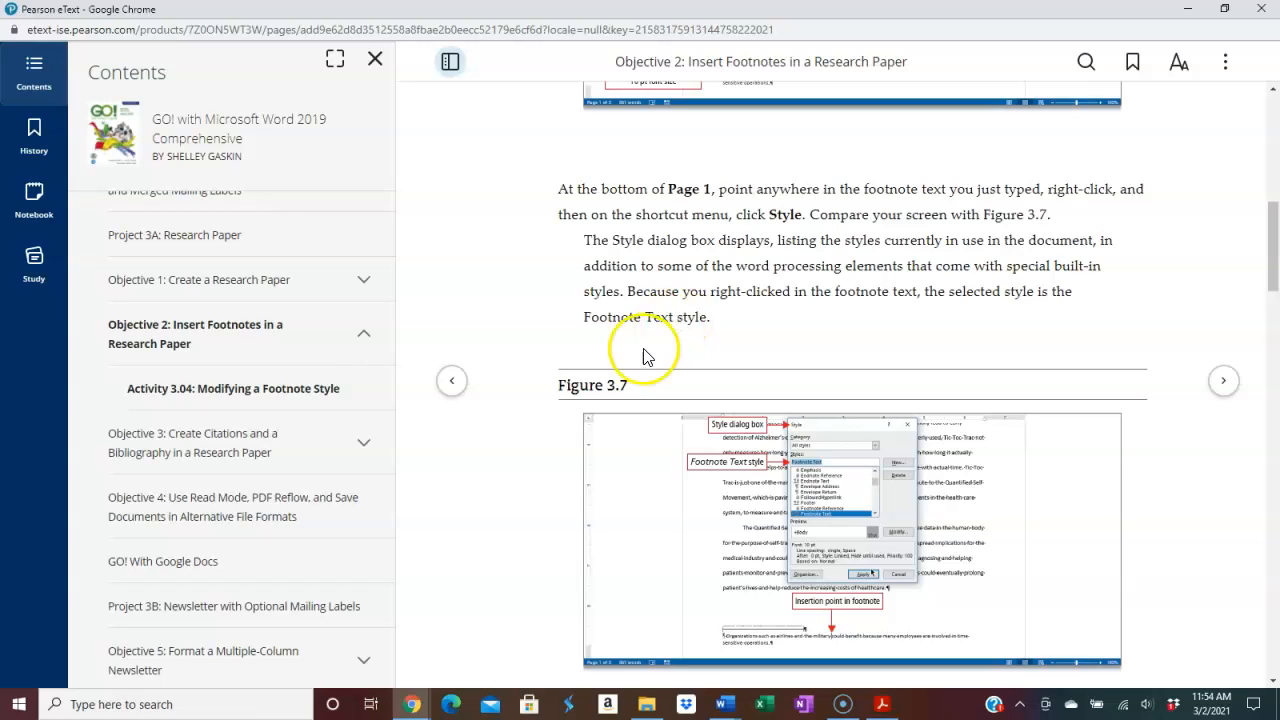
Step: Switch back to the research paper in Word and examine the Footnote Text style definition for the EMR footnote
click(730, 706)
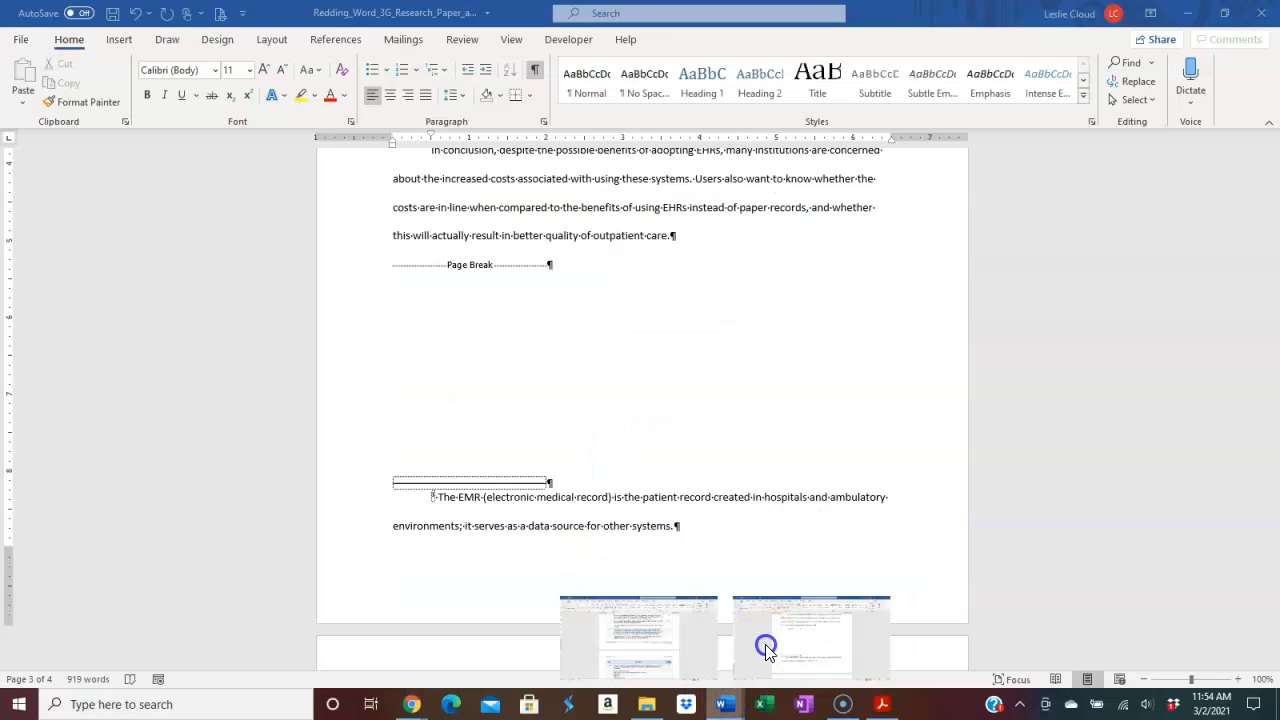
click(766, 650)
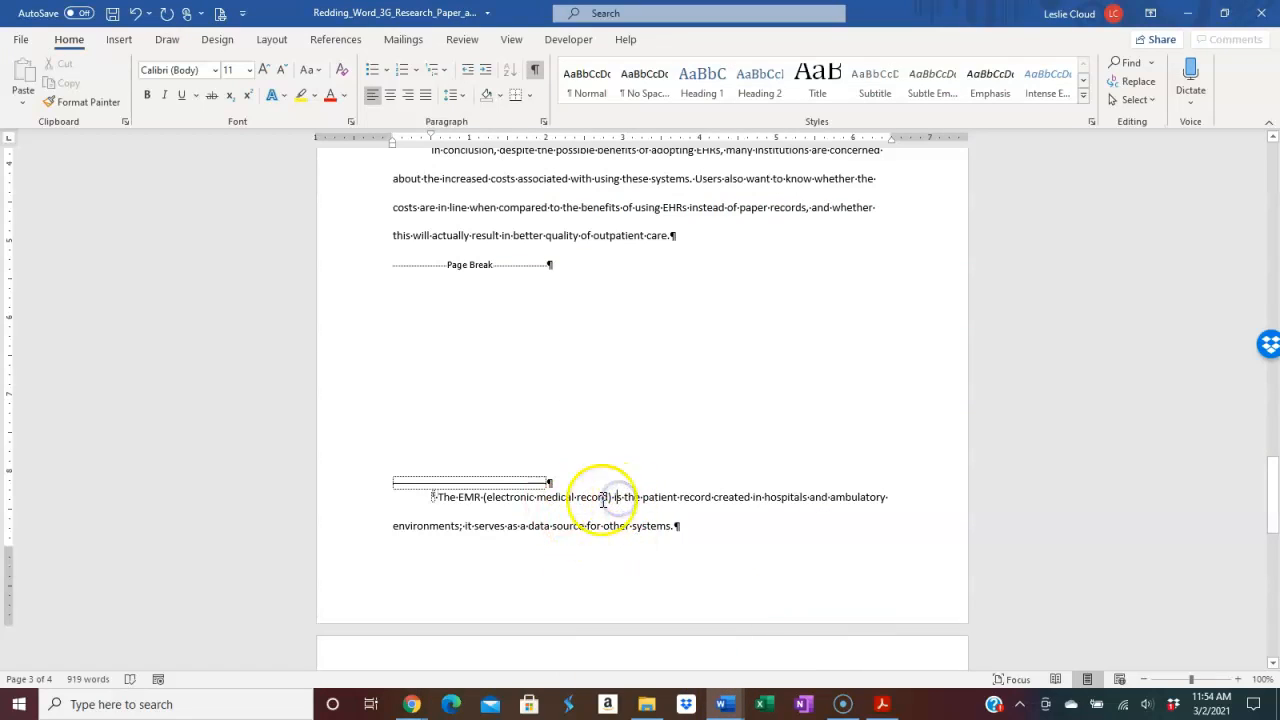
right_click(673, 498)
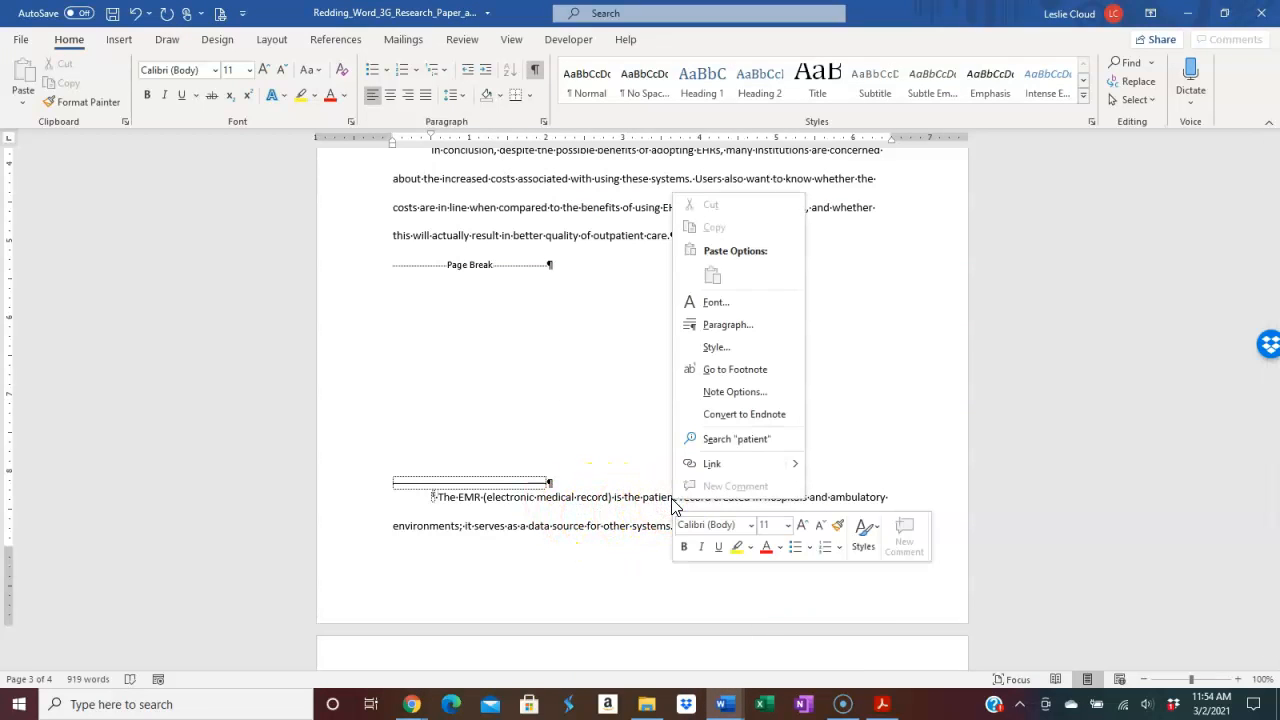
click(714, 347)
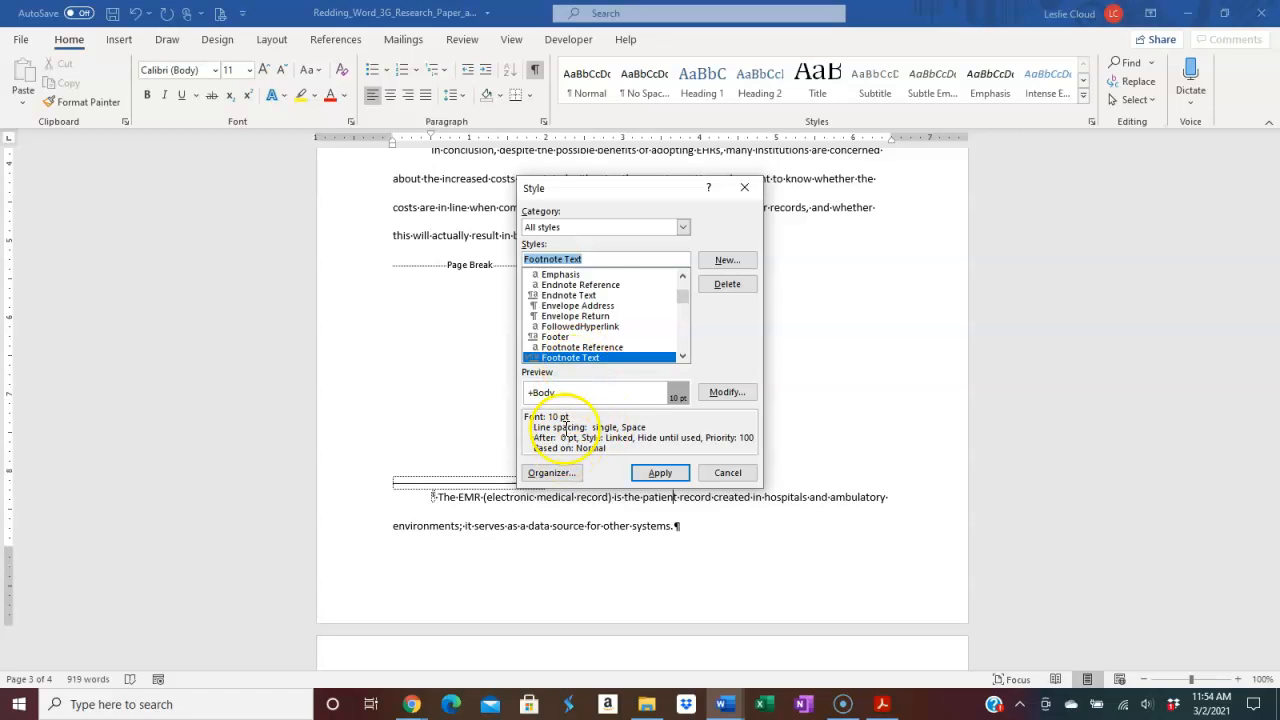
click(728, 474)
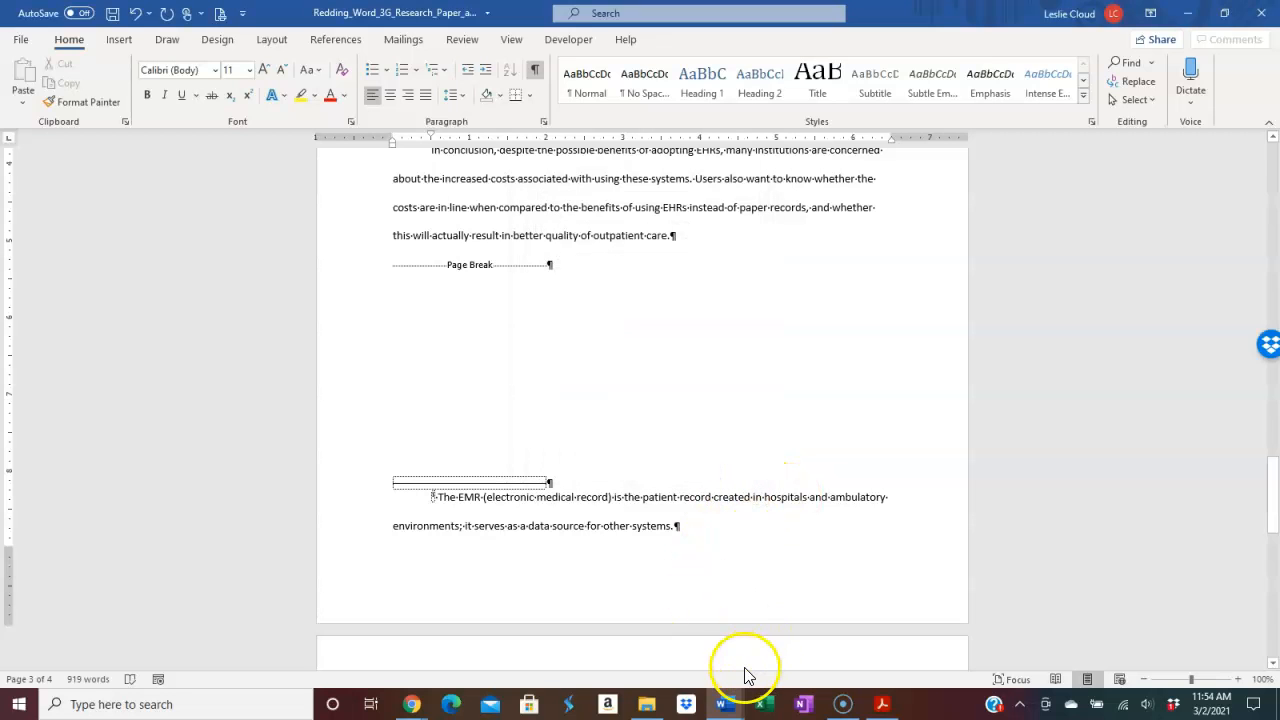
Step: Return to the Pearson eText and read the instructions for modifying the footnote style's font size, first-line indent and line spacing
click(491, 636)
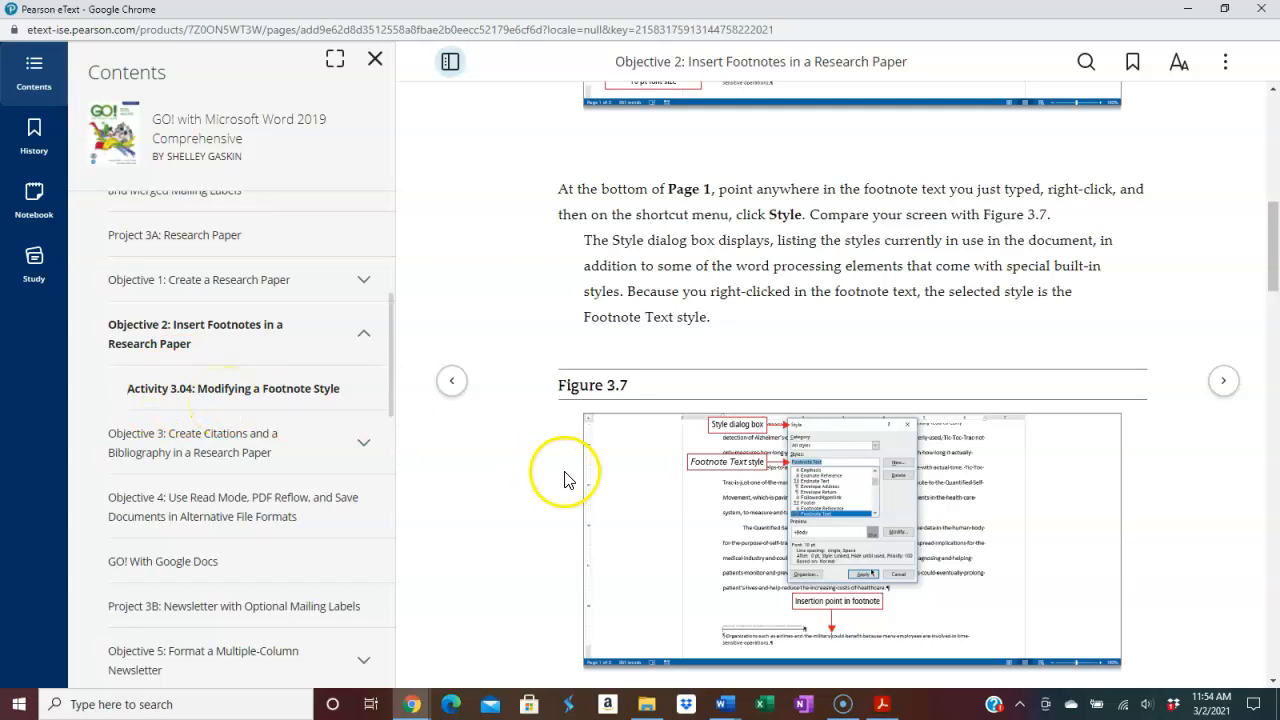
scroll(564, 478, down, 4)
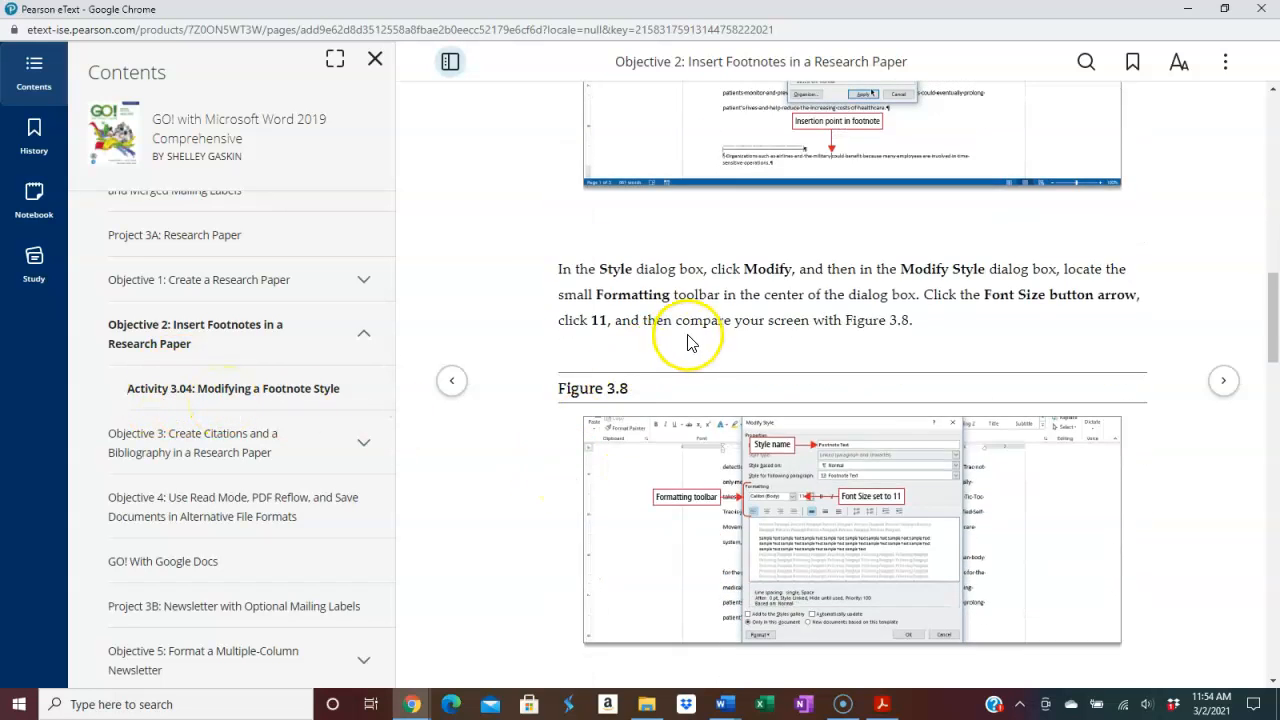
scroll(512, 535, down, 1)
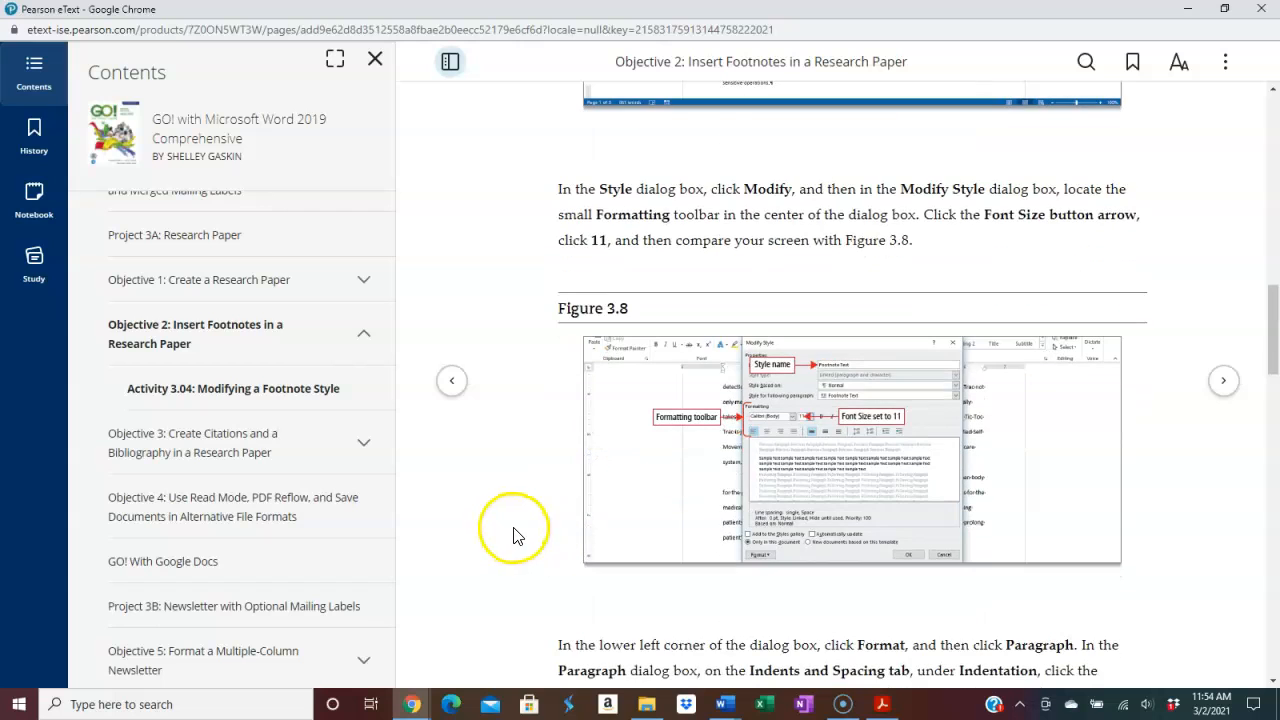
scroll(491, 486, down, 2)
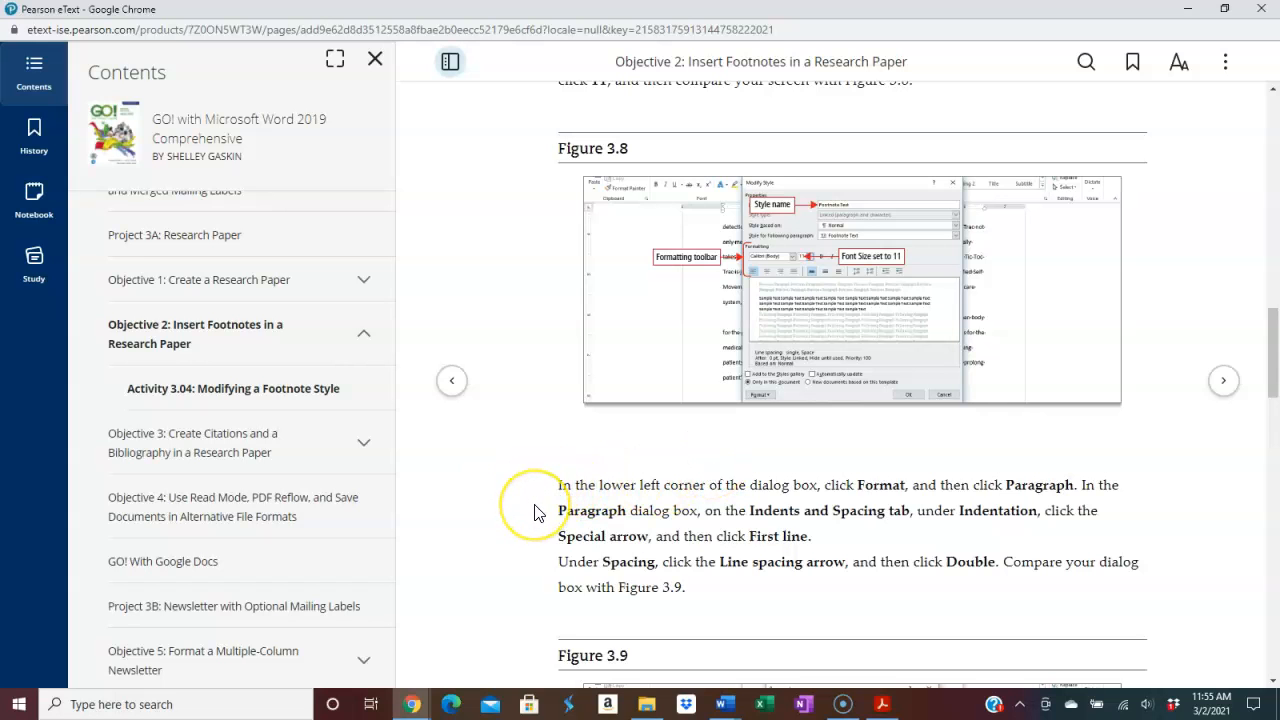
scroll(534, 512, down, 2)
scroll(534, 512, down, 3)
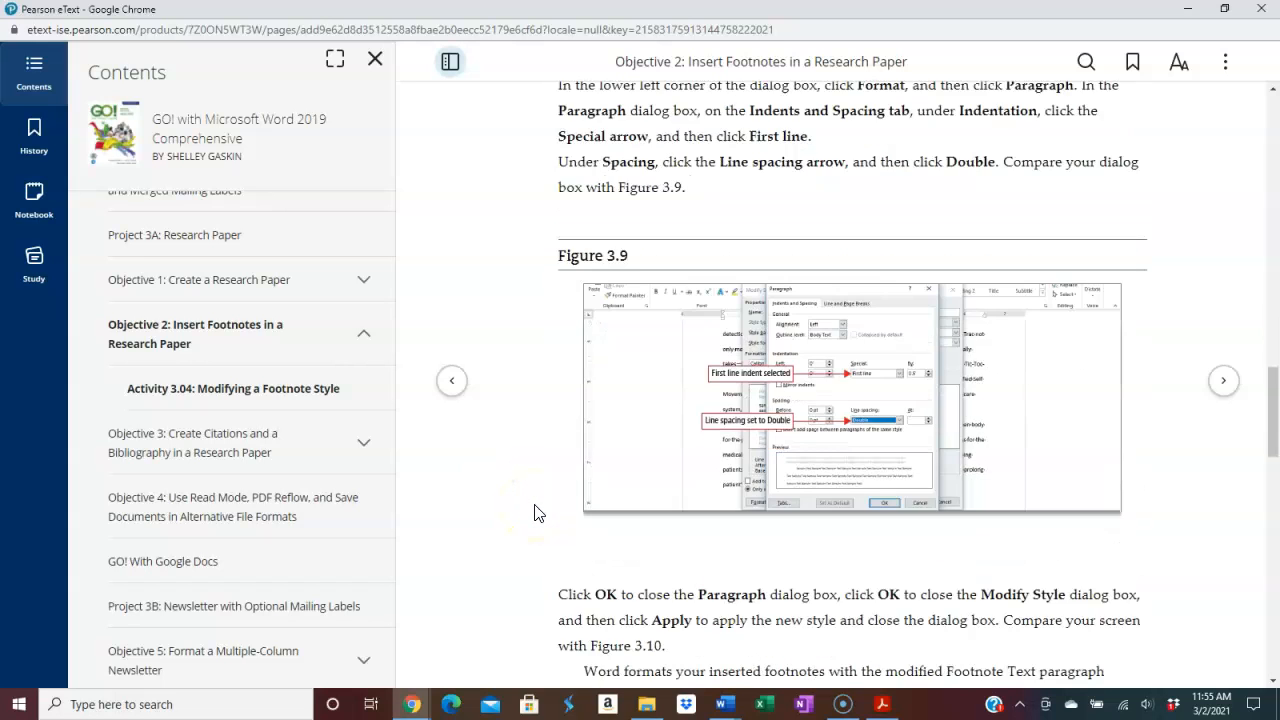
scroll(534, 512, down, 2)
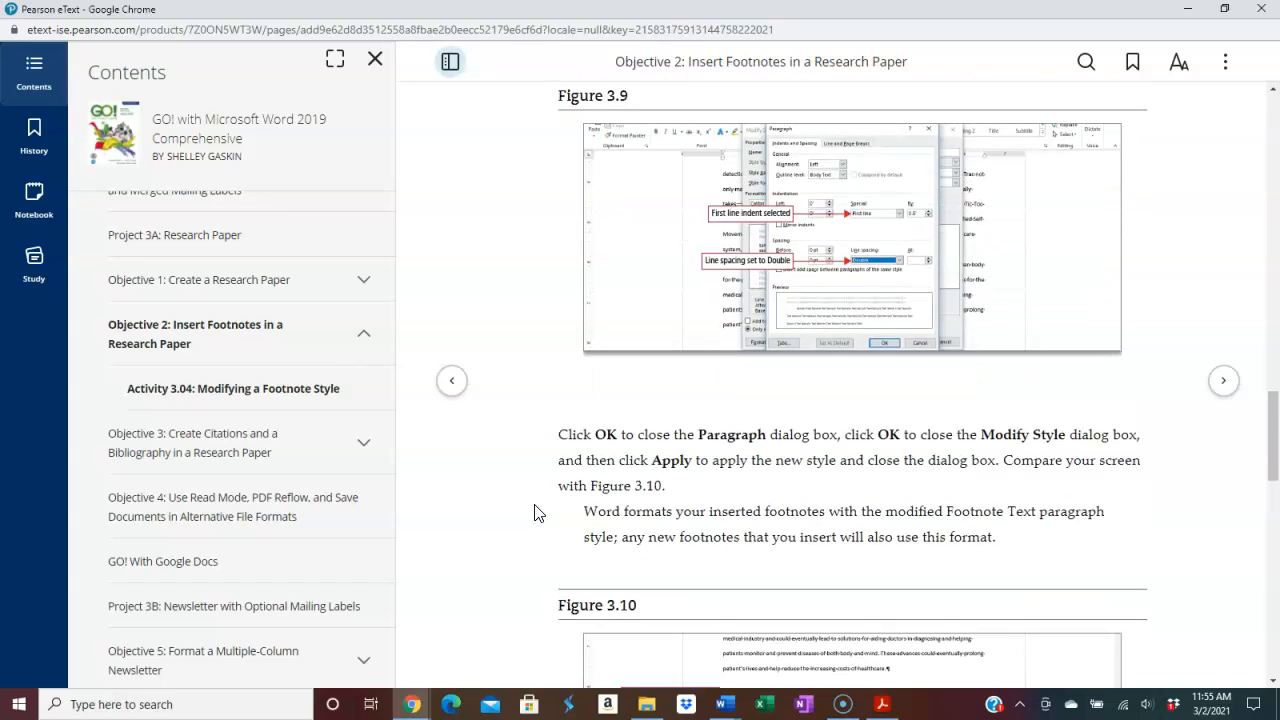
scroll(534, 512, down, 4)
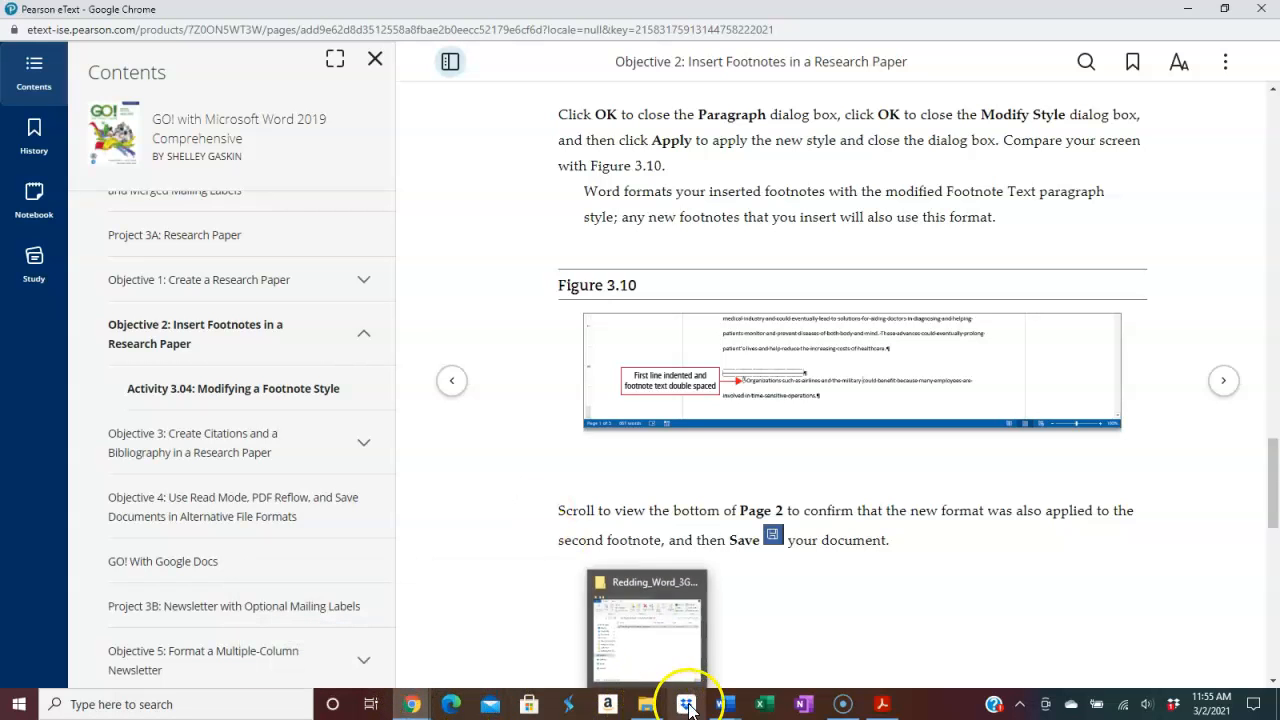
Step: Switch back to the research paper in Word and open the Source Manager to check the Works Cited sources
mouse_move(724, 708)
click(771, 651)
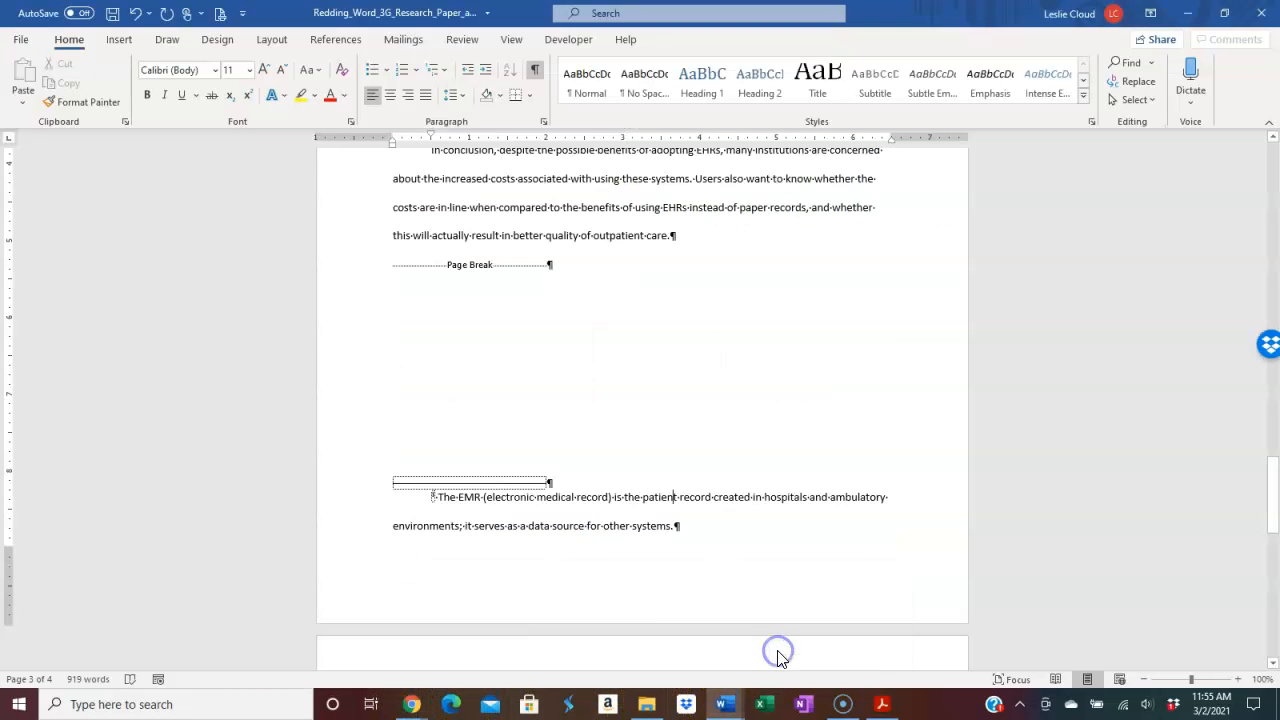
scroll(602, 573, down, 2)
scroll(602, 576, down, 4)
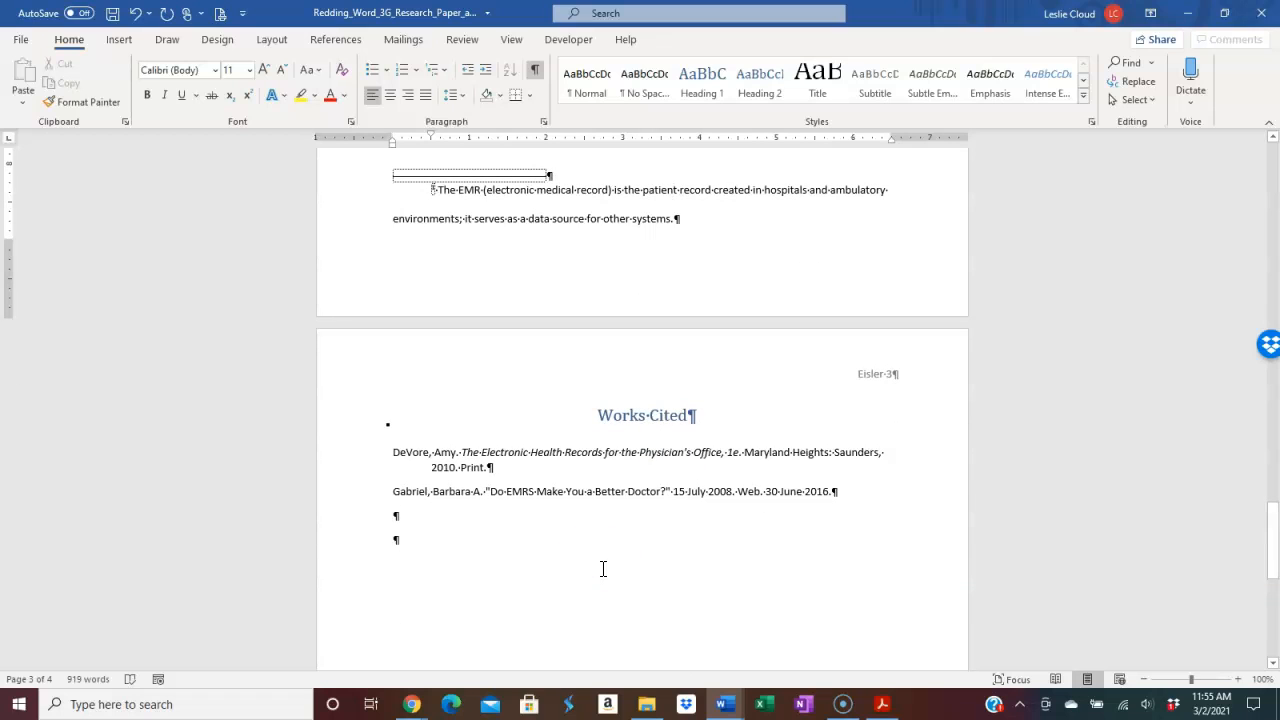
click(334, 42)
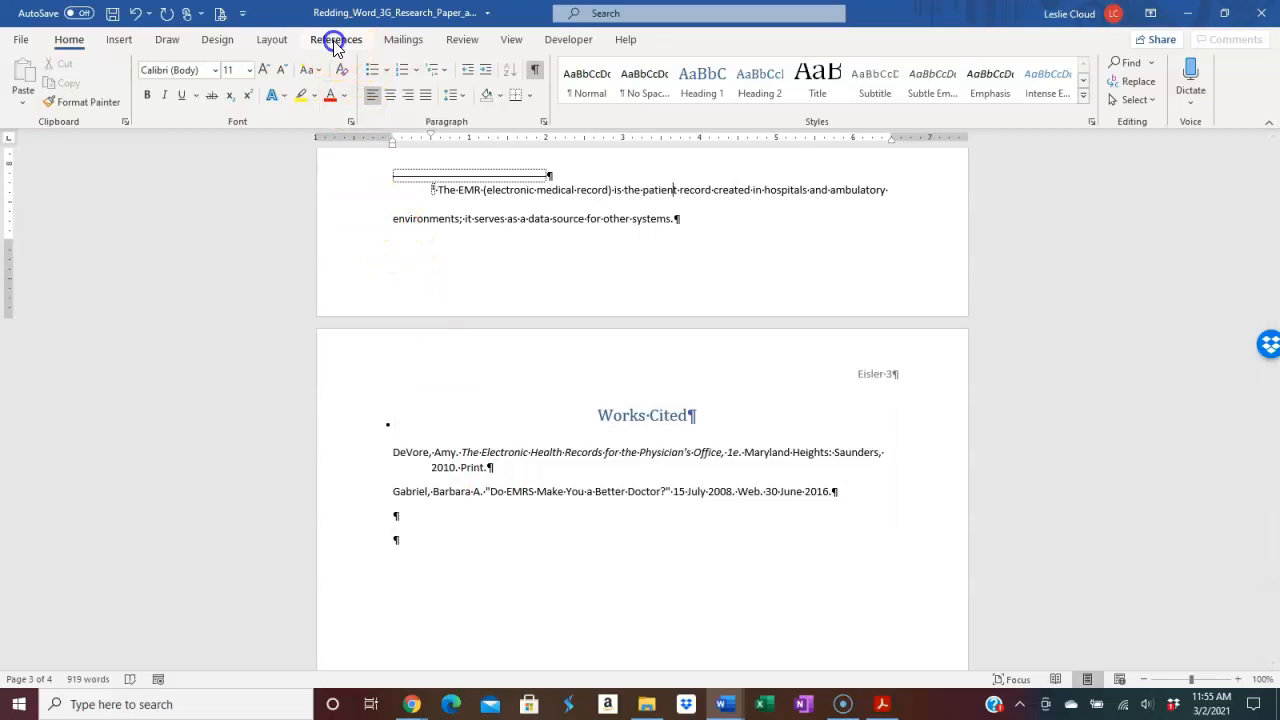
click(476, 66)
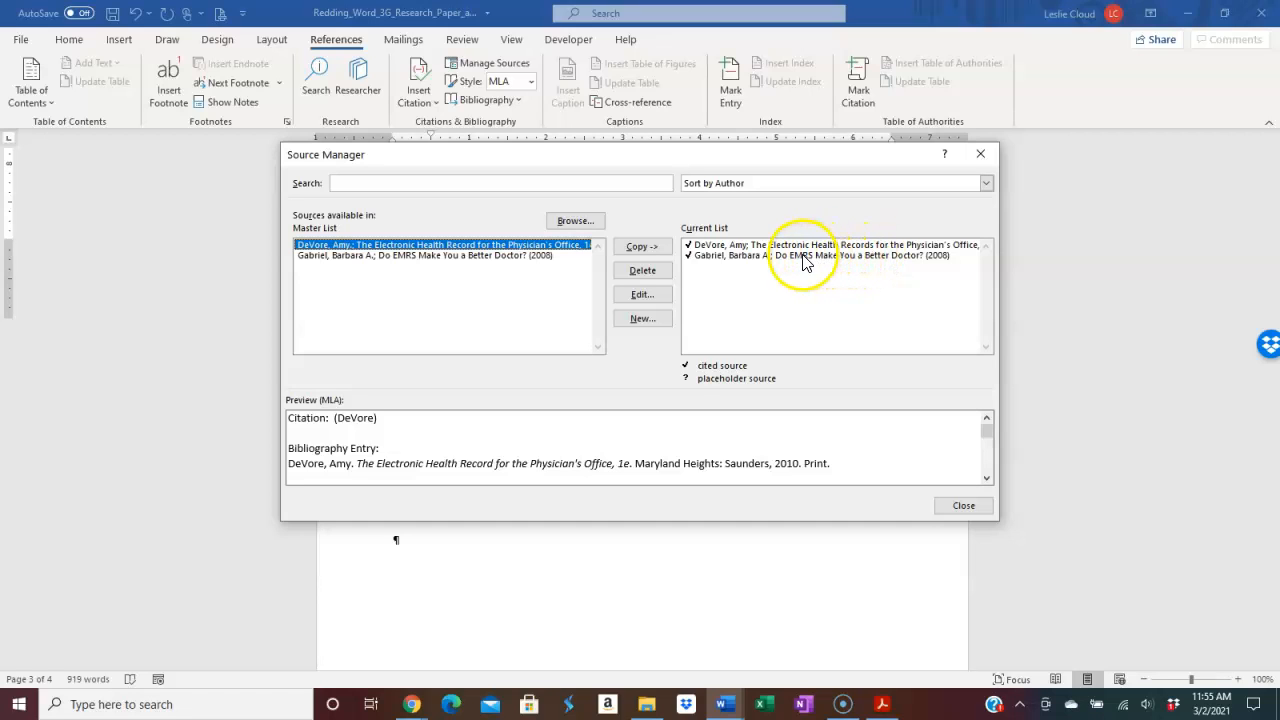
Step: Examine the bibliography fields of the book source and the web source in the document's Current List
click(748, 246)
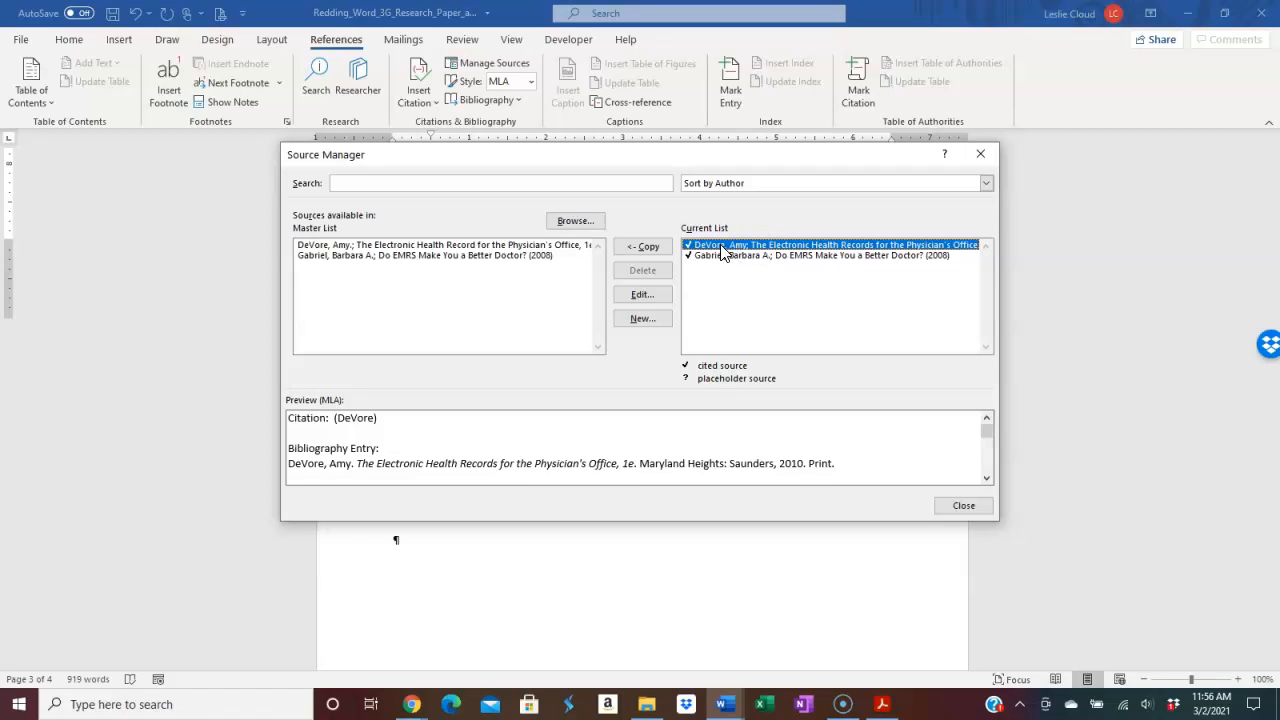
click(641, 297)
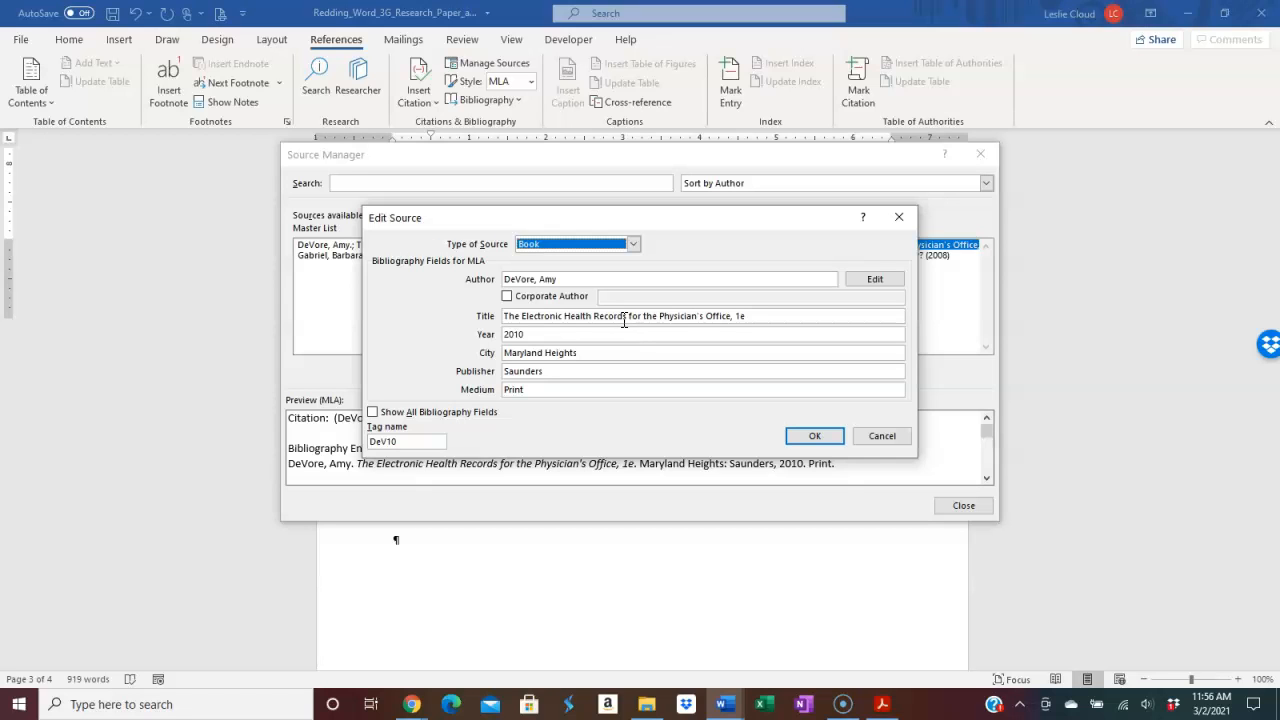
click(881, 436)
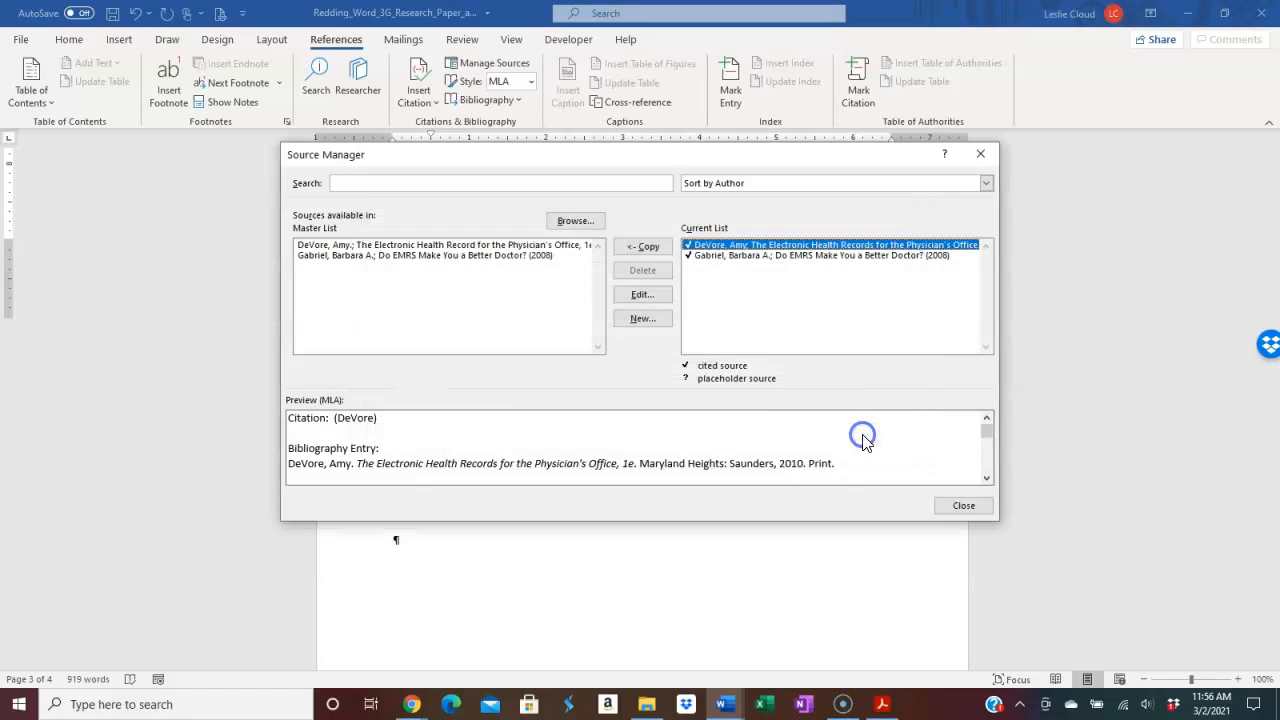
click(704, 256)
click(658, 303)
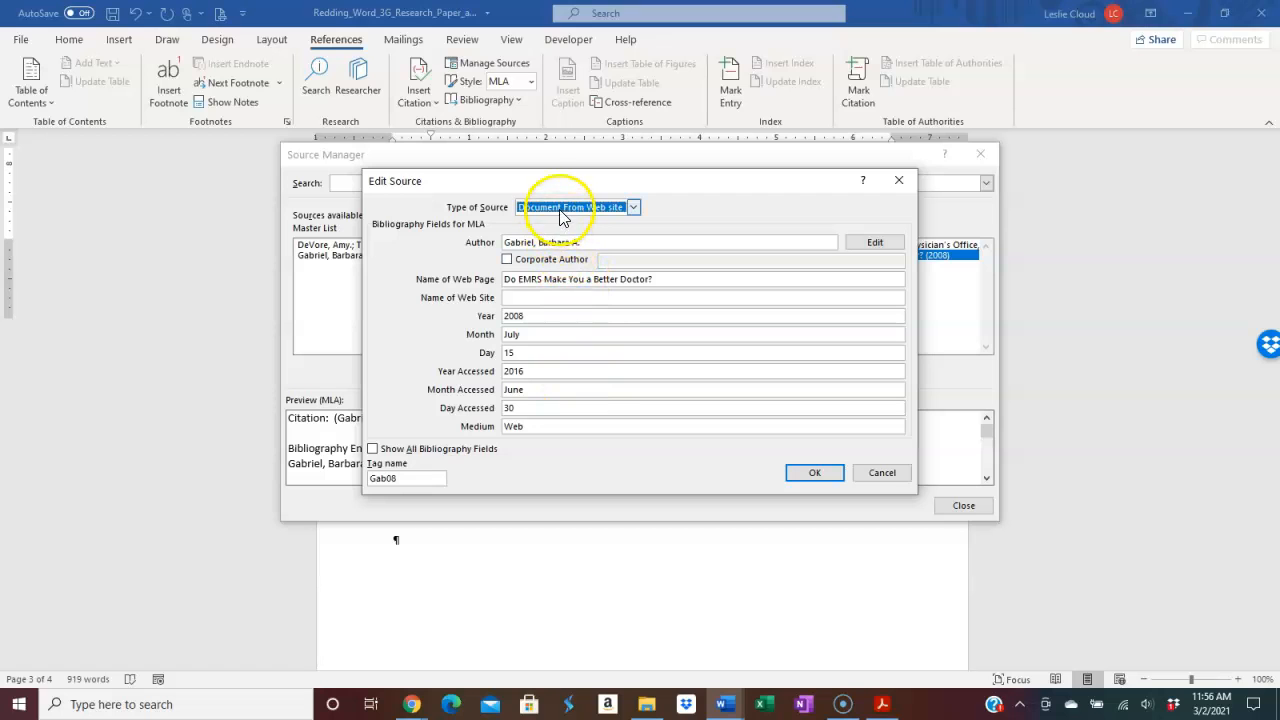
click(880, 474)
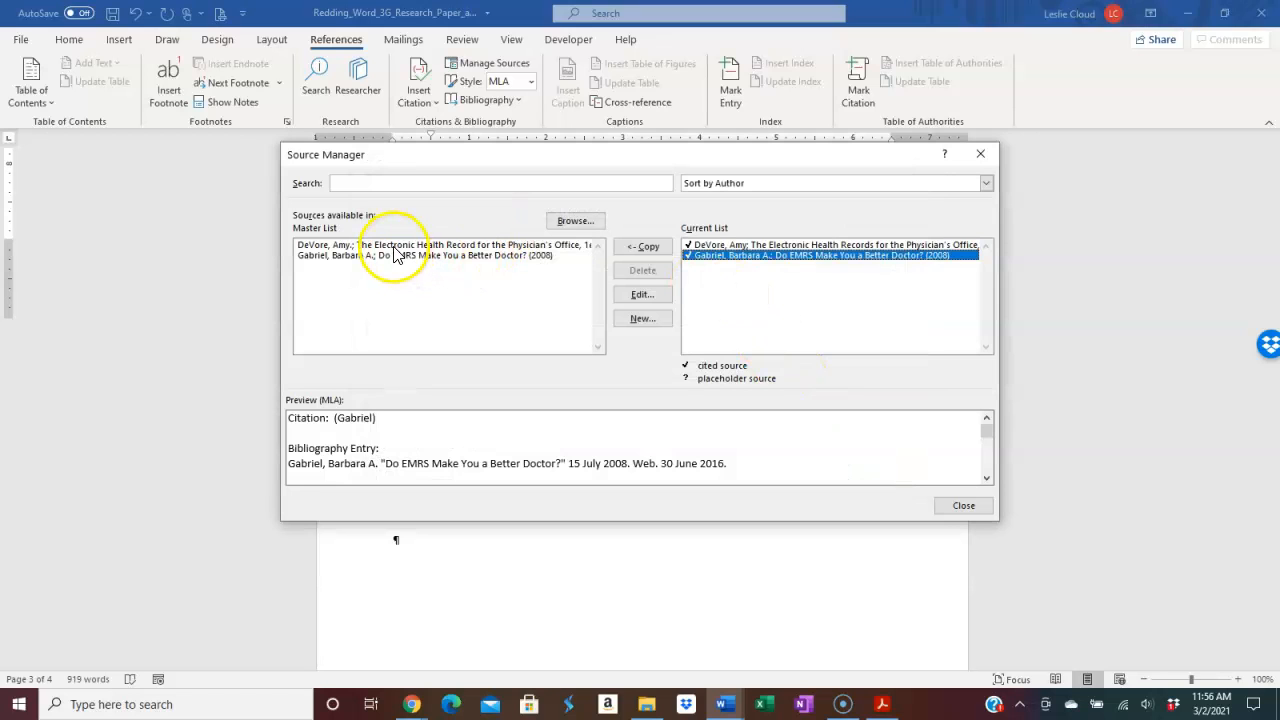
Step: Check the Master List's book source and copy it to the Current List, overwriting the document's existing book source
click(394, 246)
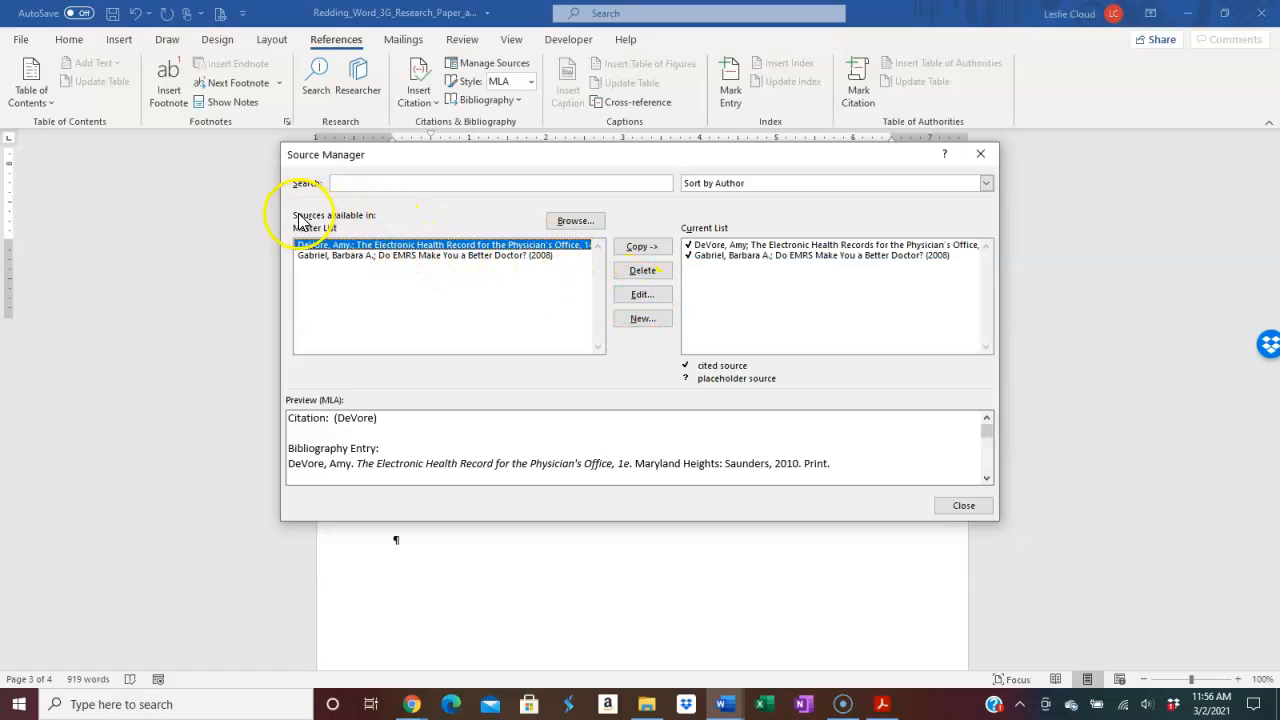
click(641, 299)
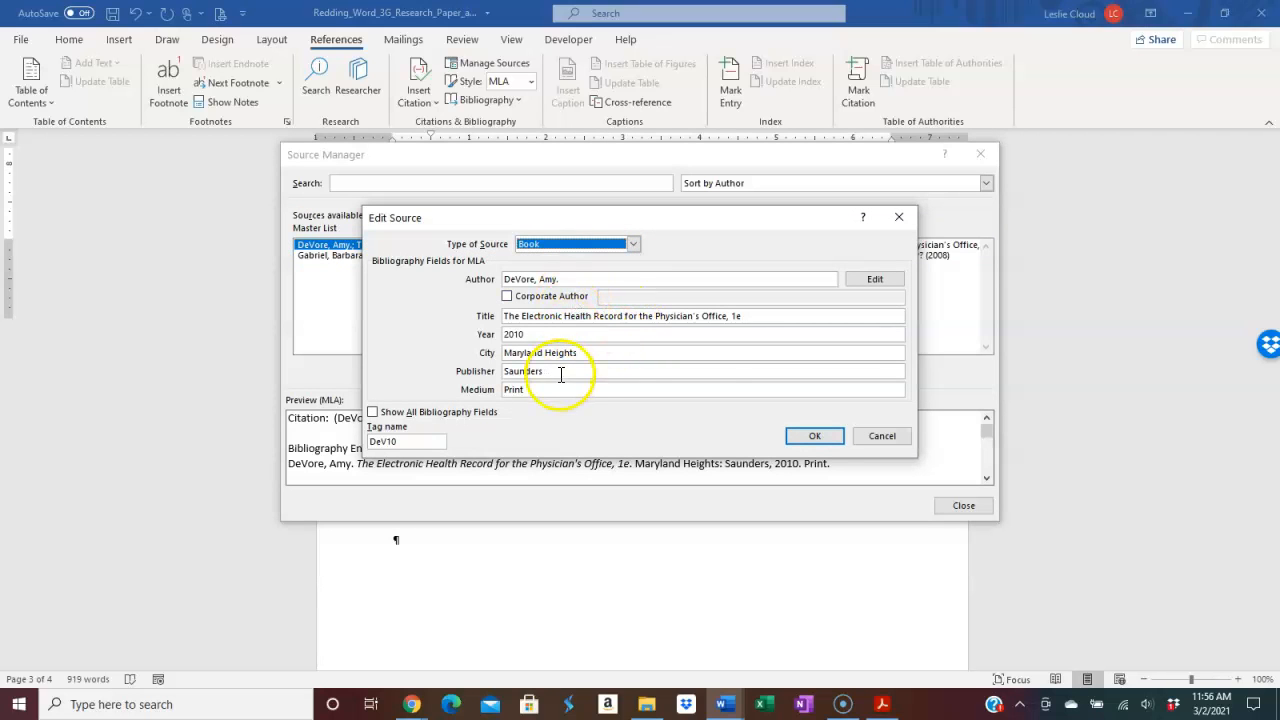
click(876, 438)
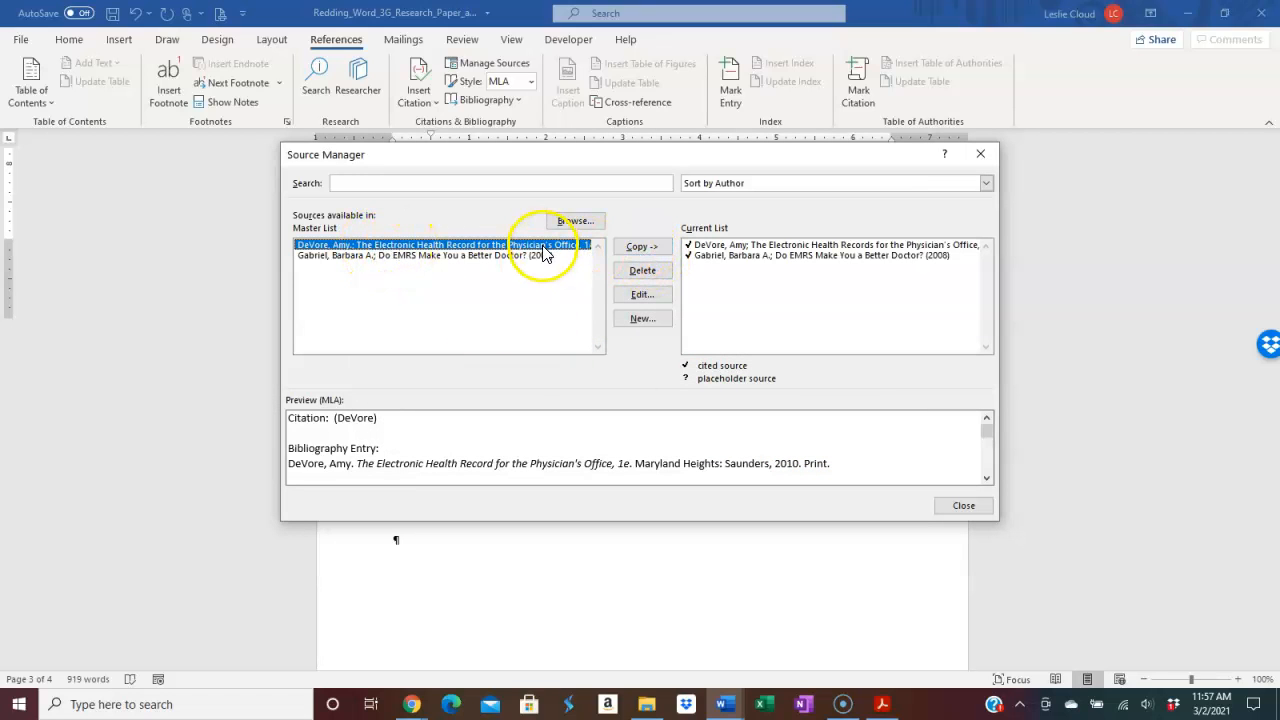
click(641, 248)
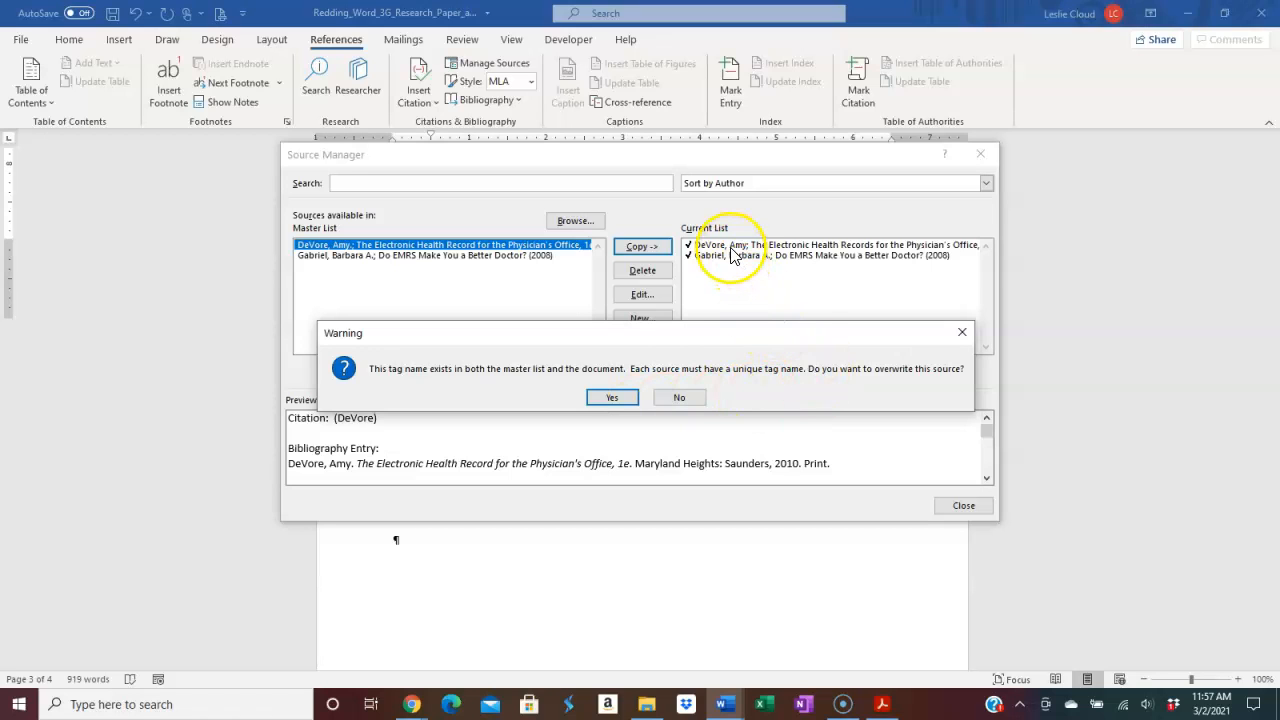
click(613, 400)
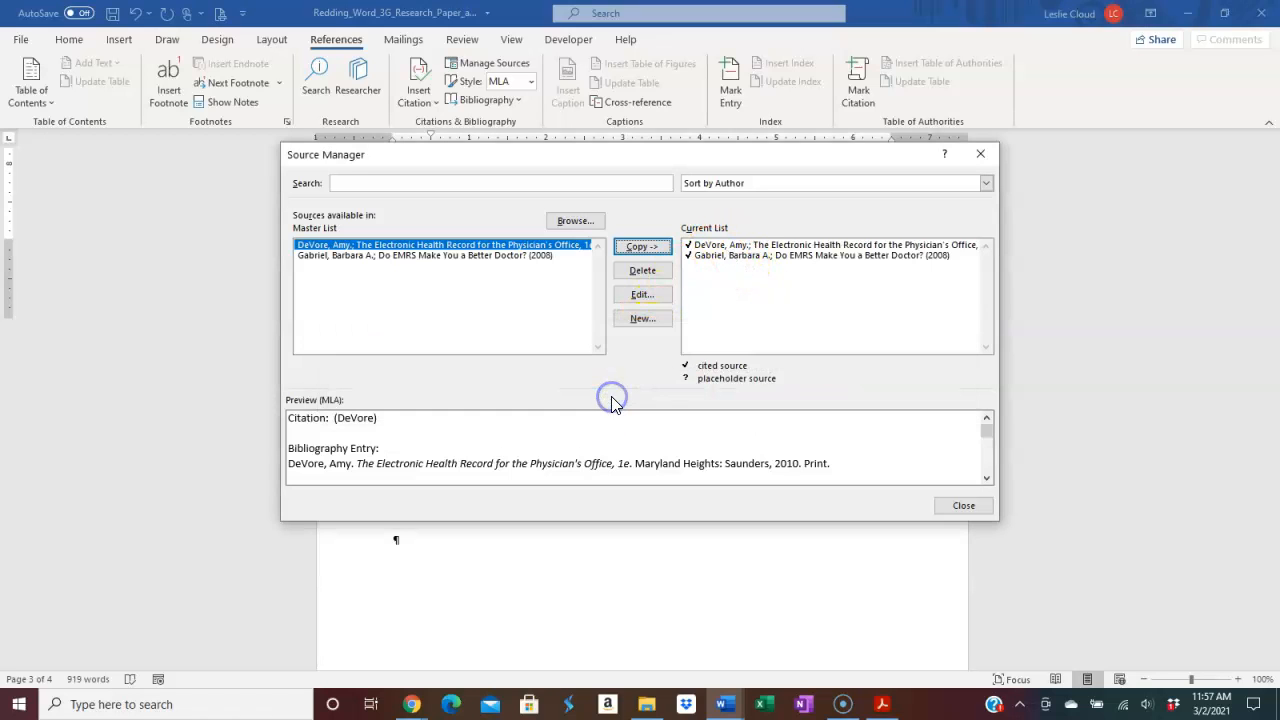
Step: Verify the bibliography fields and tag name of the copied book source in the Current List
click(722, 245)
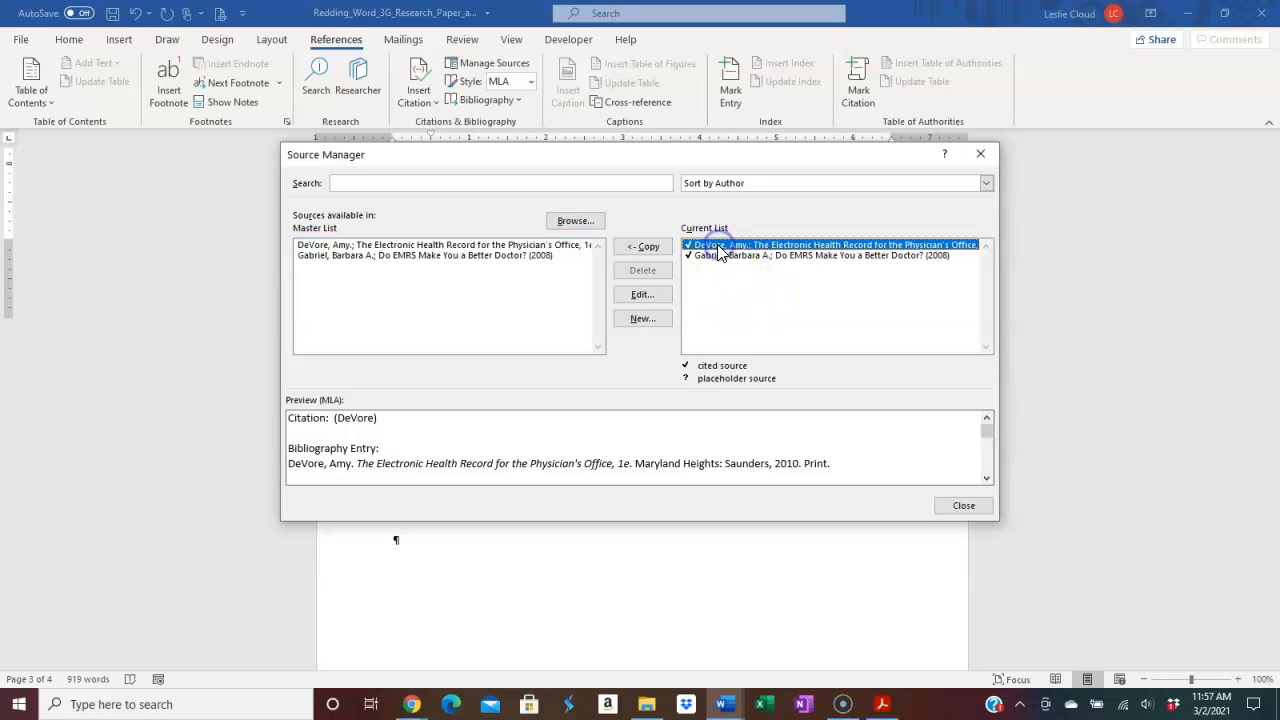
click(641, 296)
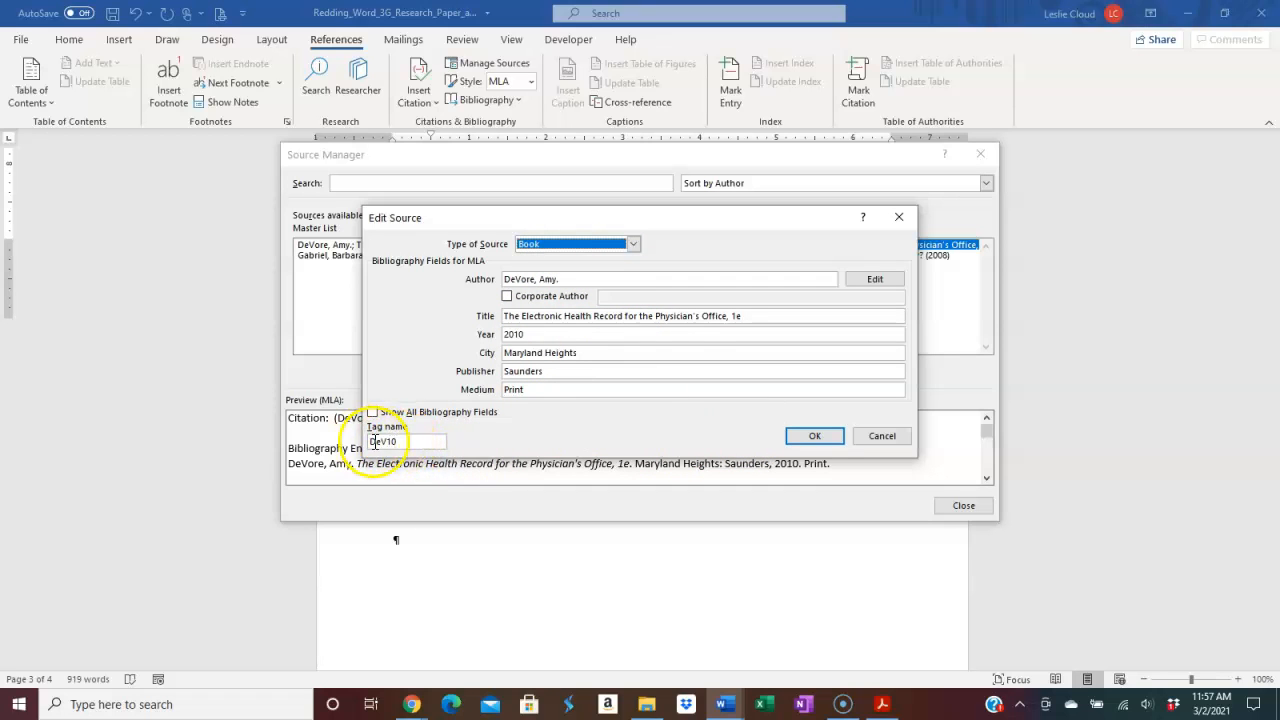
click(884, 440)
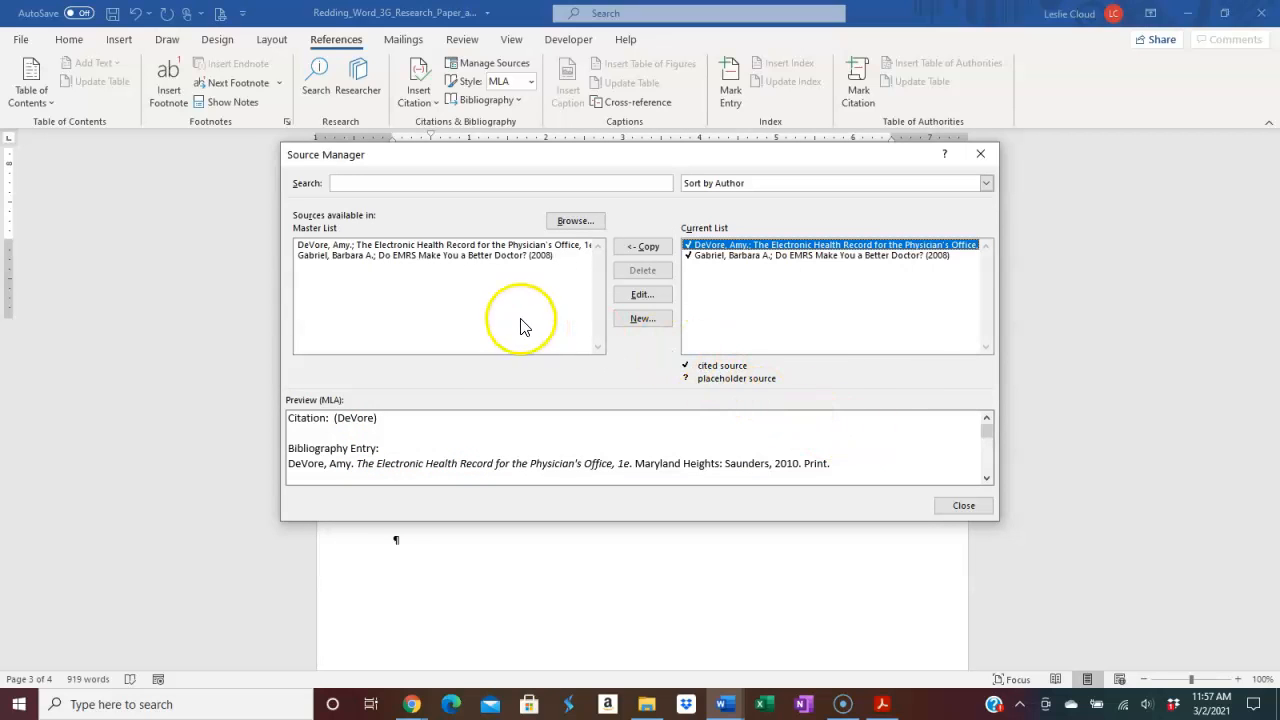
Step: Check the Master List's web source "Do EMRS Make You a Better Doctor?" and copy it over the version in the Current List
click(468, 256)
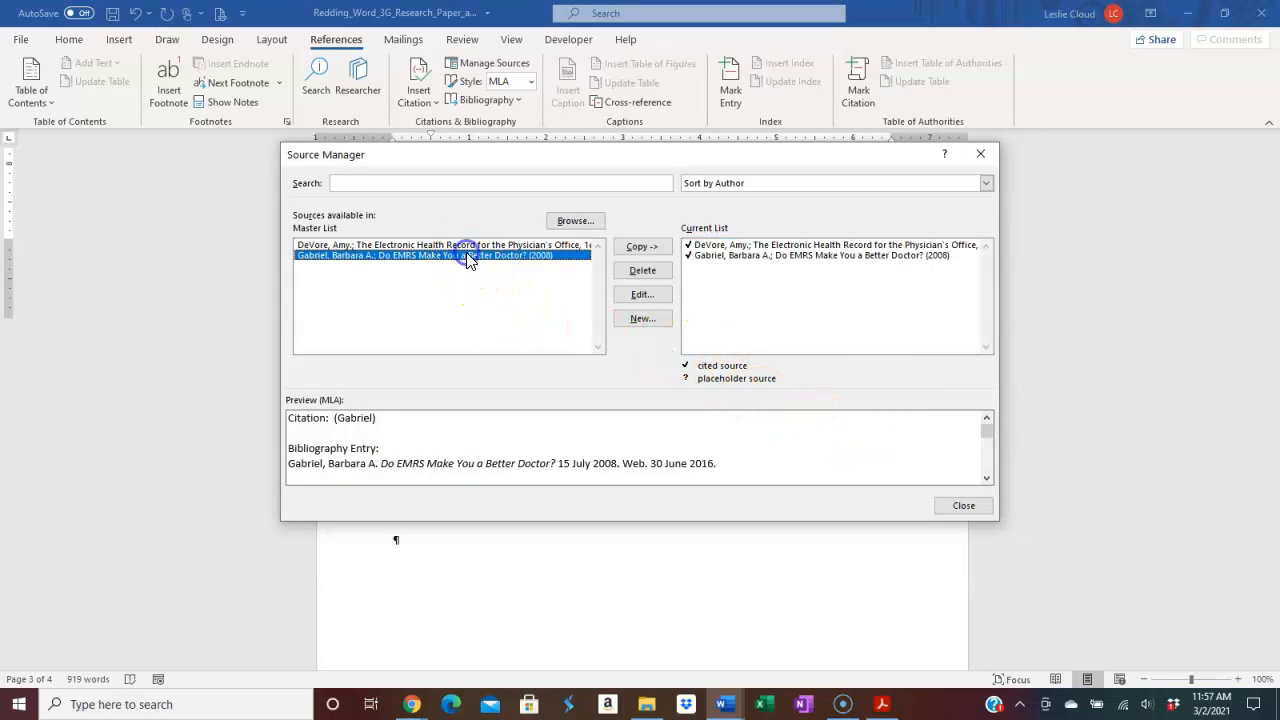
click(636, 296)
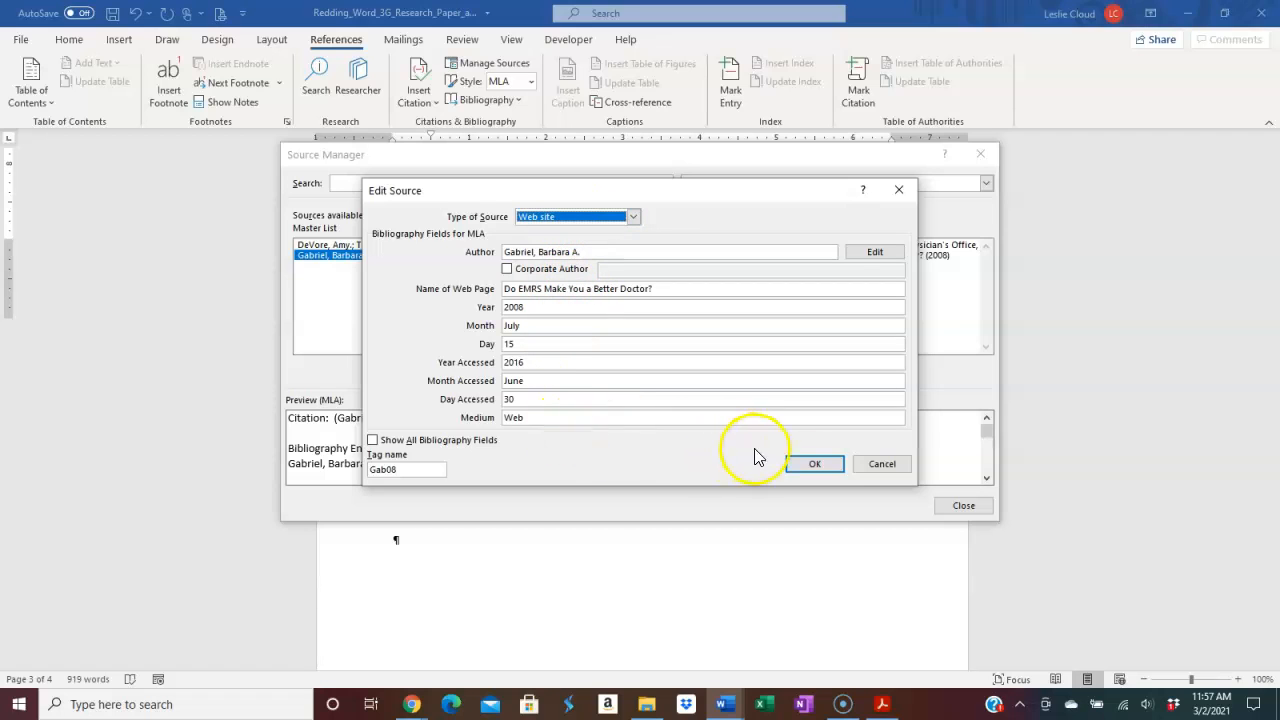
click(877, 465)
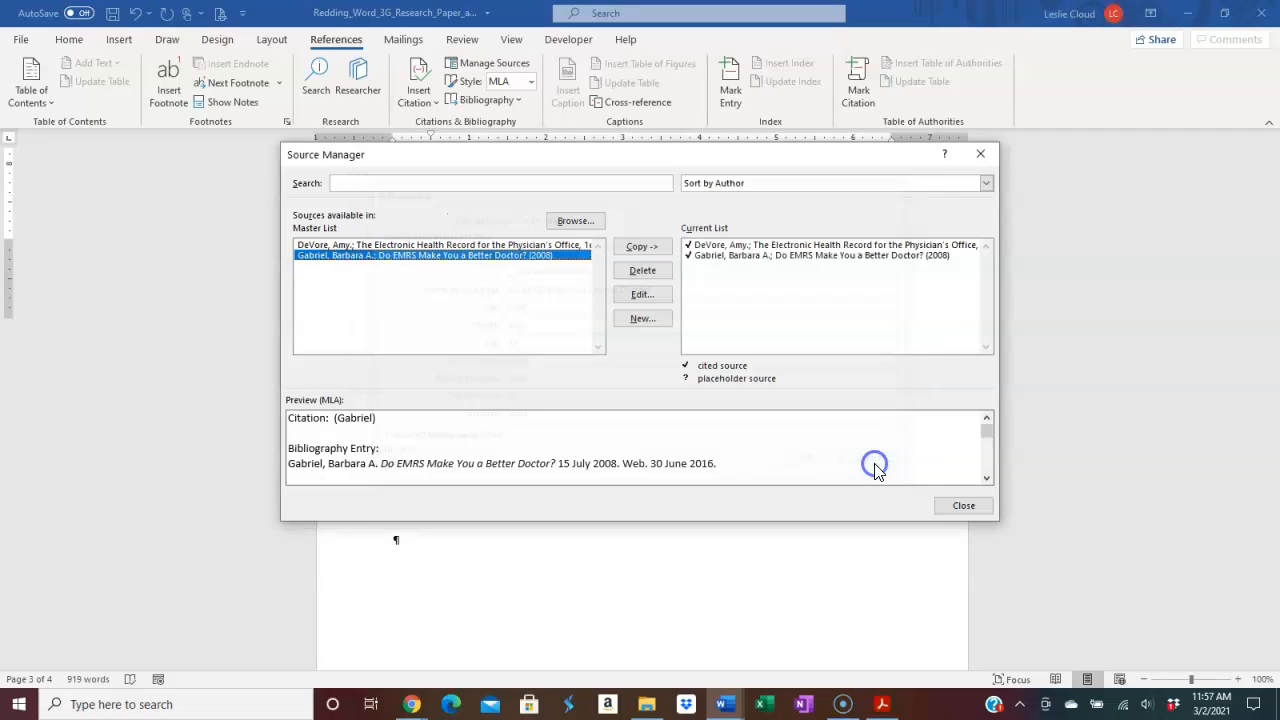
click(640, 250)
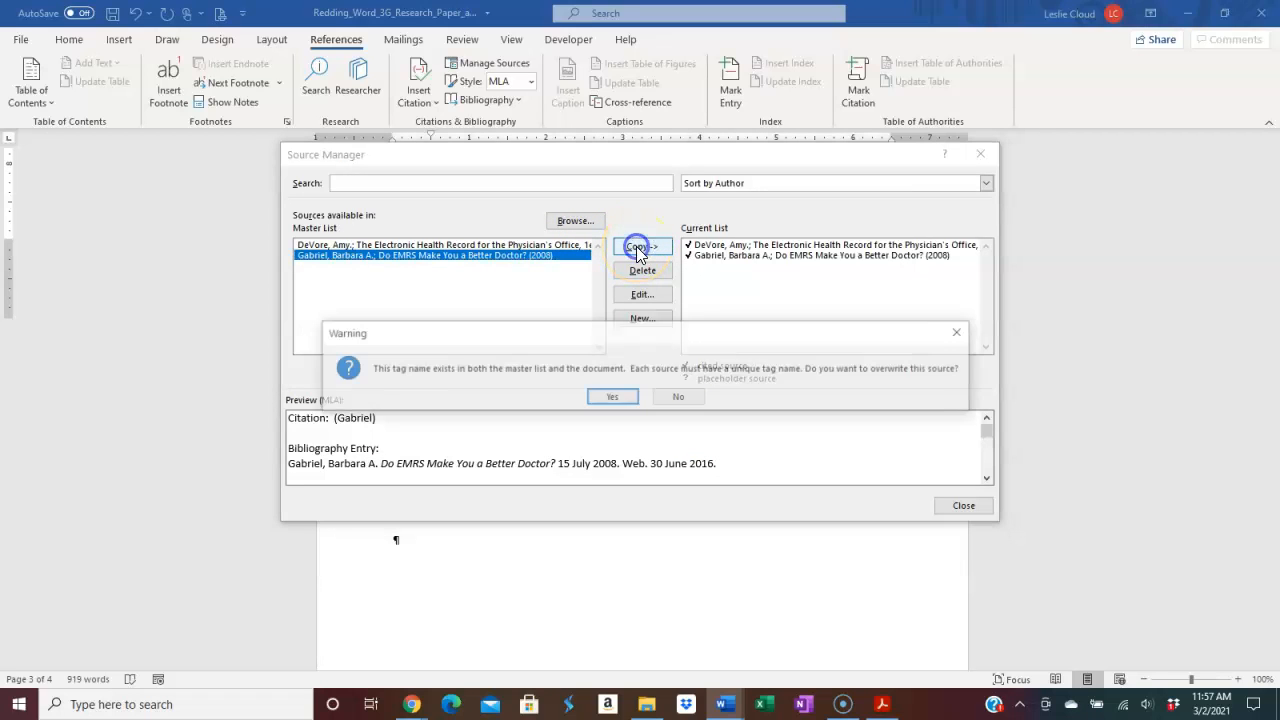
click(619, 398)
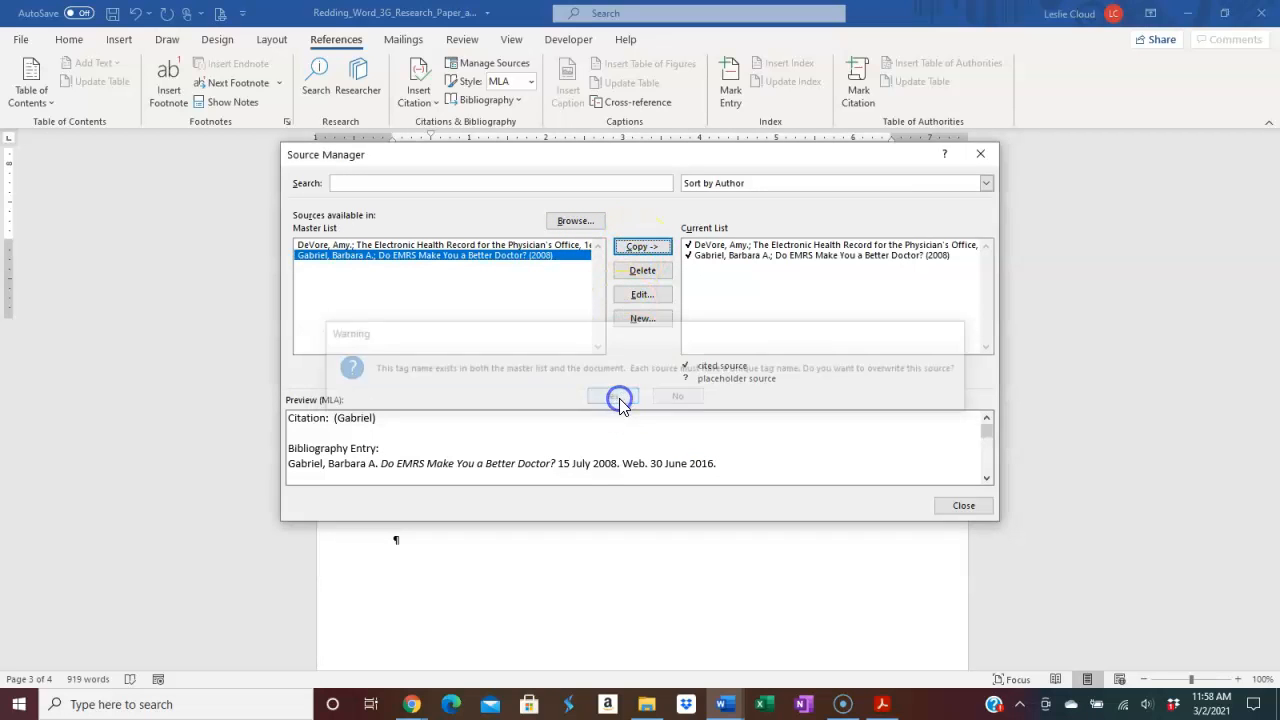
Step: Verify the source type and fields of the copied web source in the Current List, and close the Source Manager
click(742, 257)
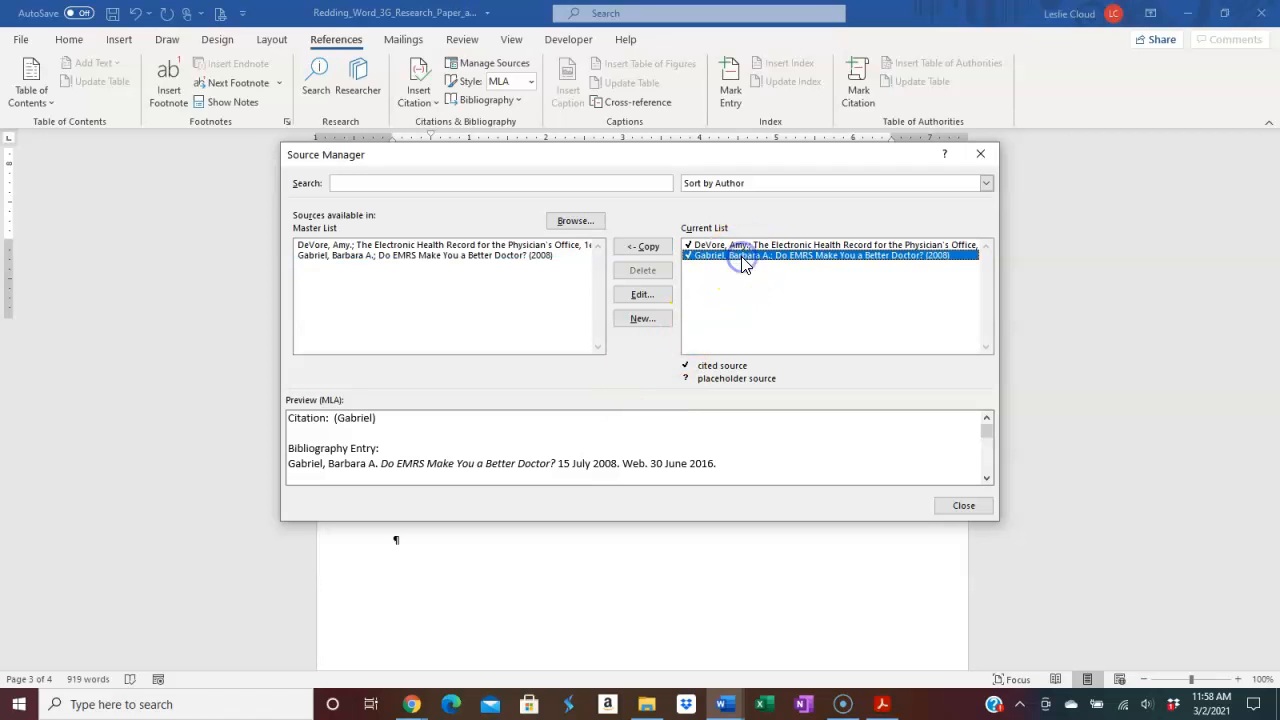
click(649, 293)
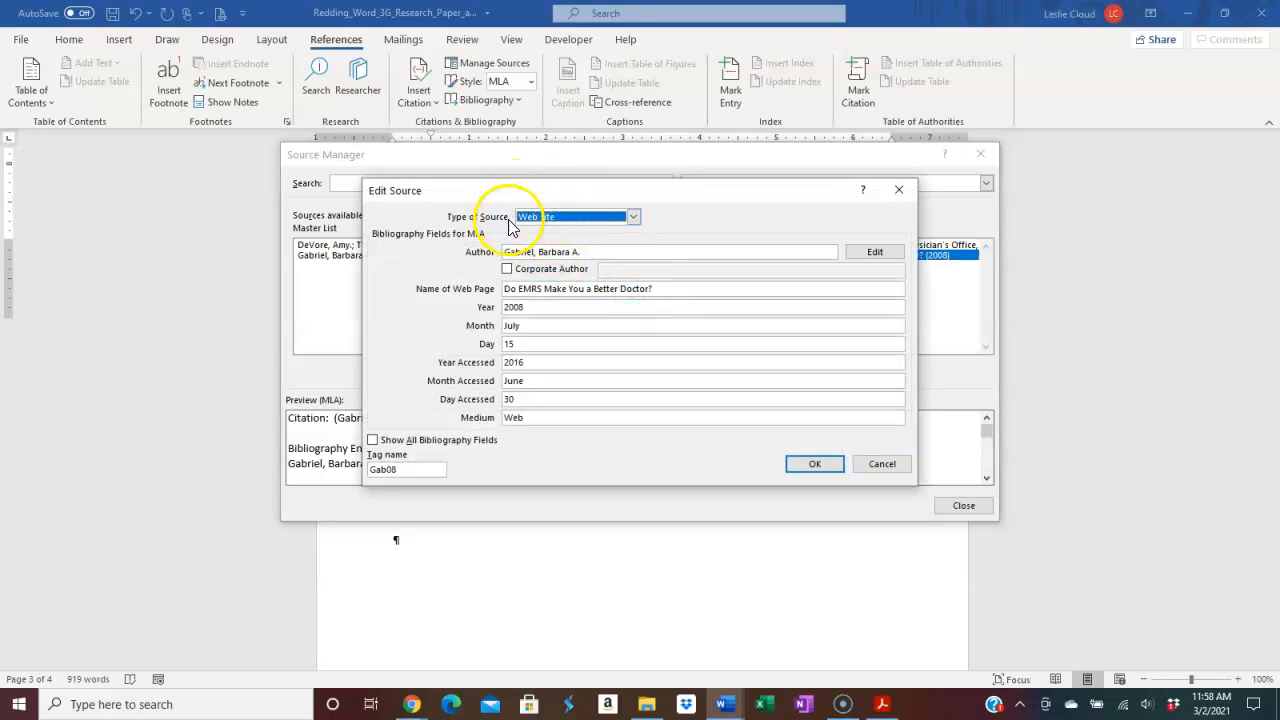
click(821, 470)
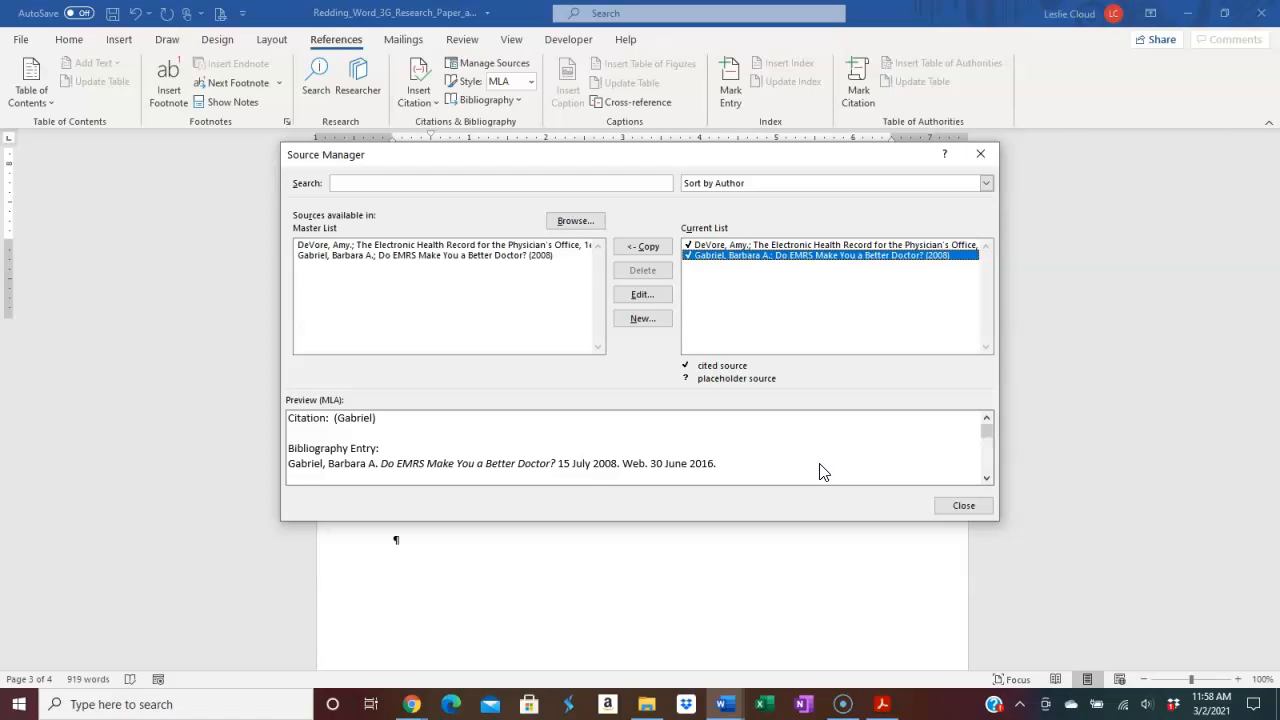
click(963, 507)
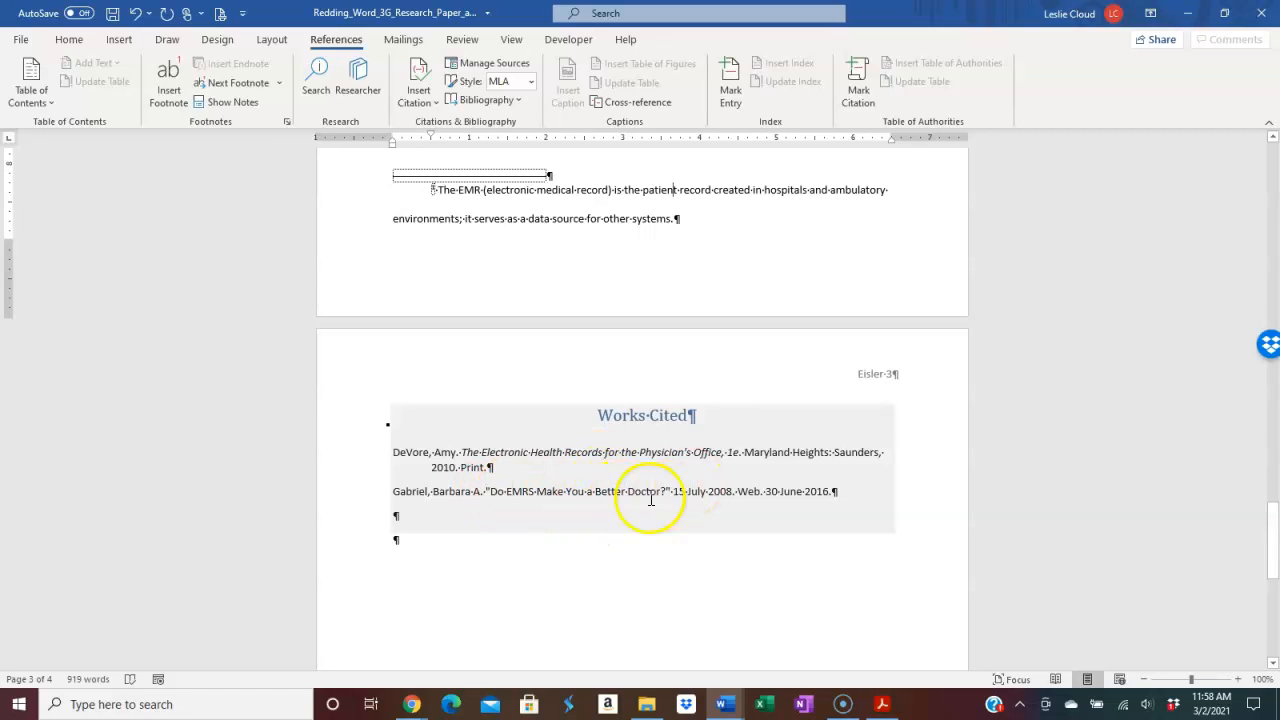
Step: Update the citations and bibliography in the Works Cited block on the last page
click(508, 426)
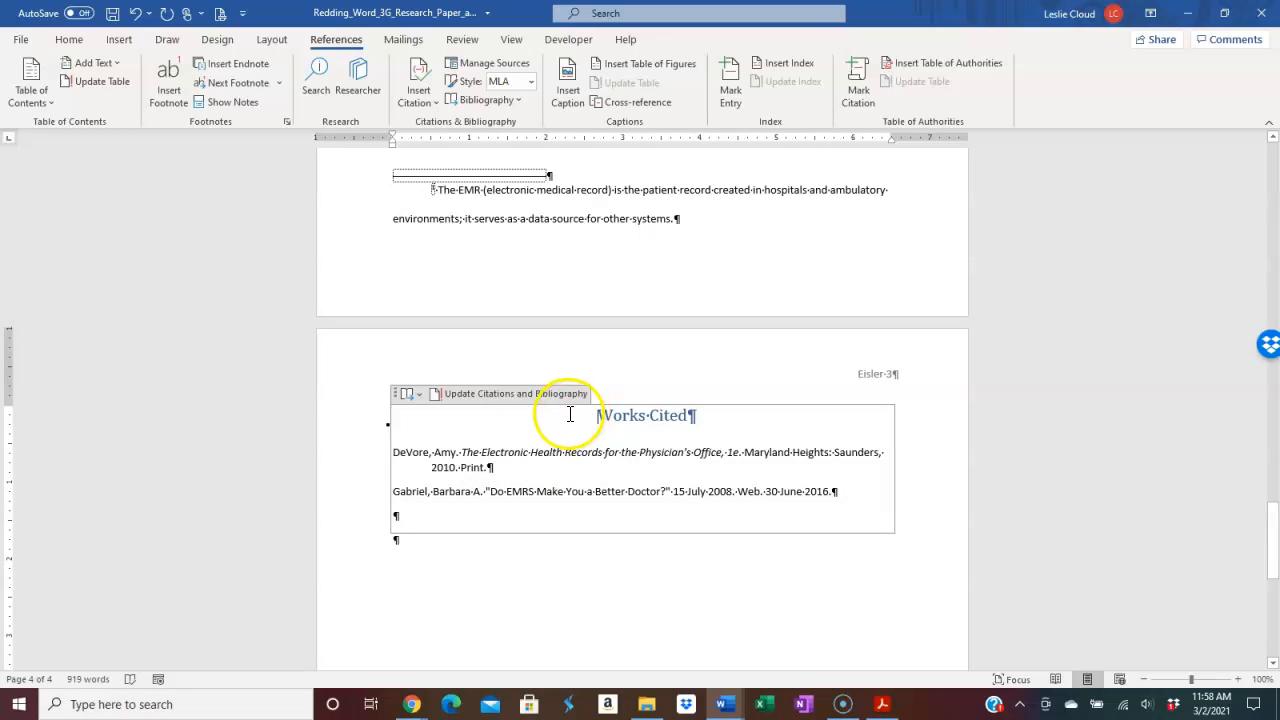
click(497, 398)
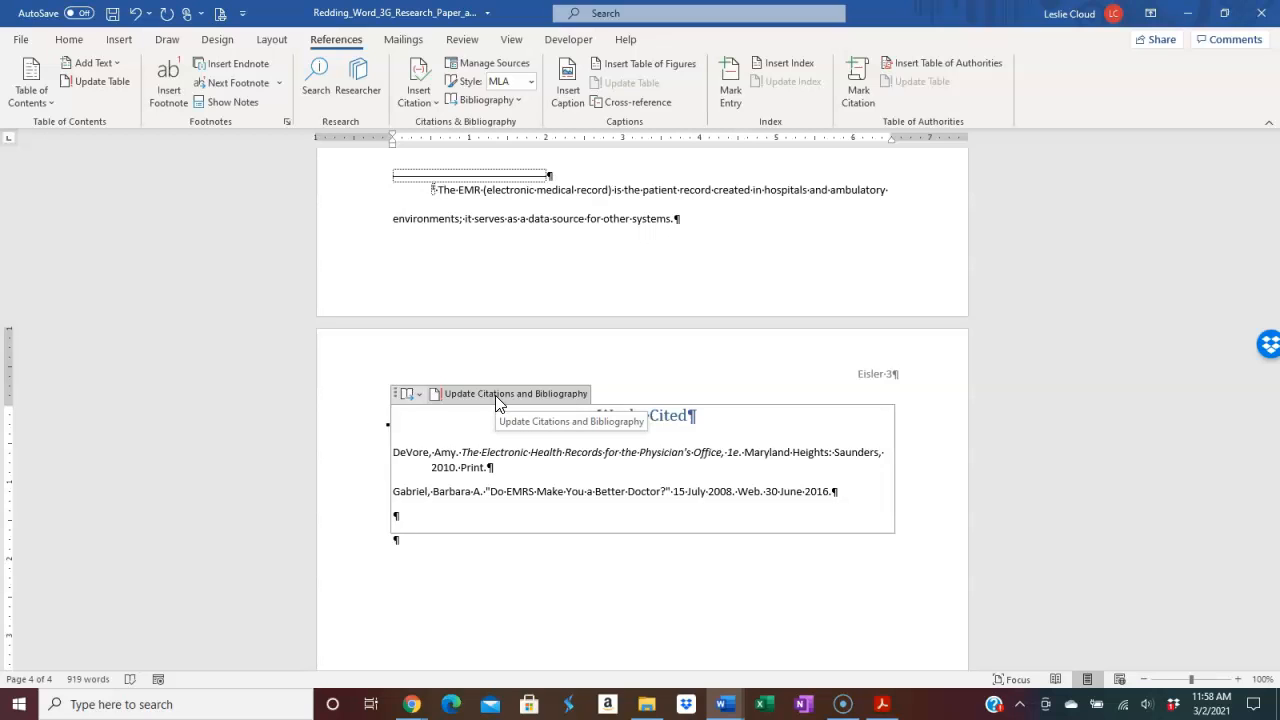
click(495, 395)
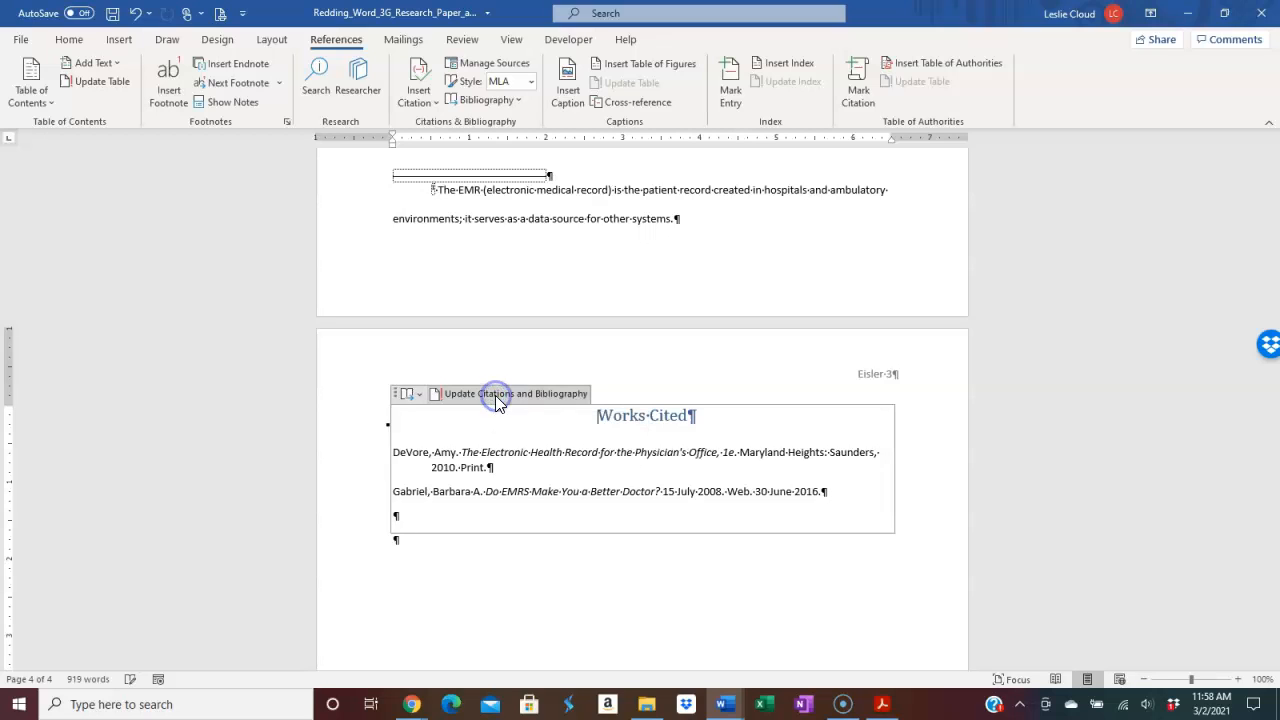
click(587, 443)
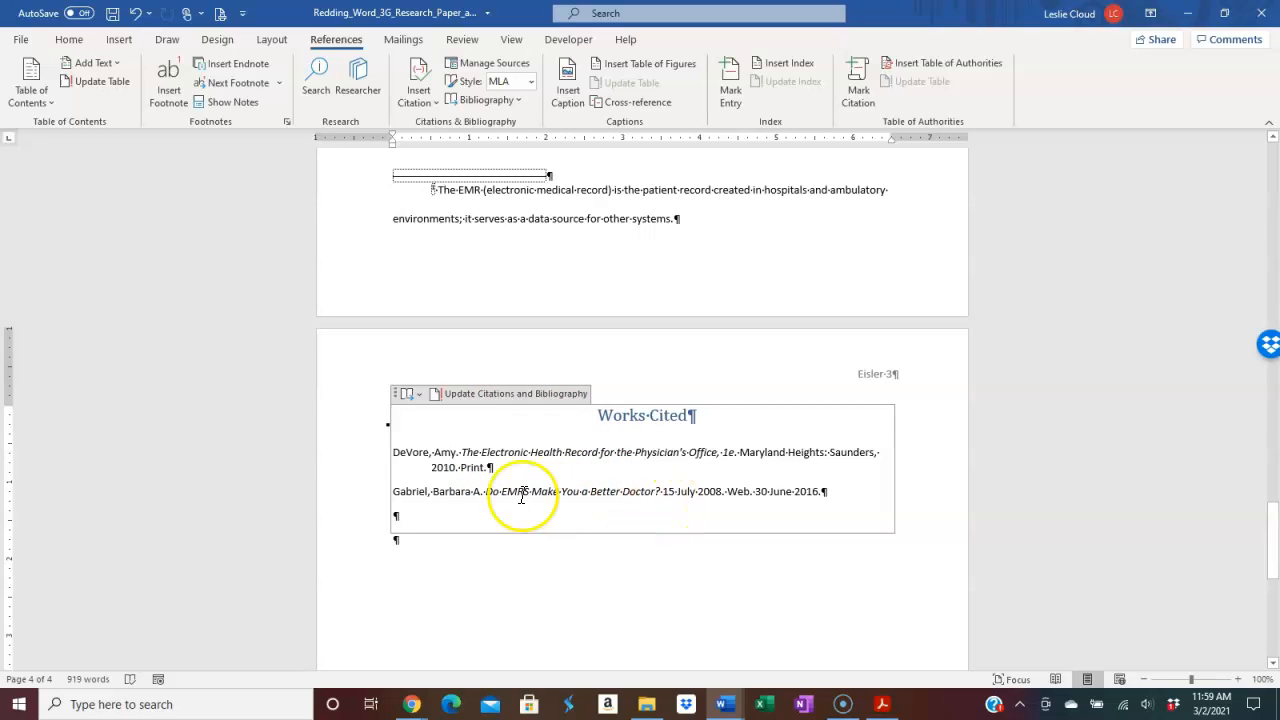
Step: Look back through the paper's footnote, conclusion and in-text citations up to the Electronic Health Records title
scroll(580, 516, up, 2)
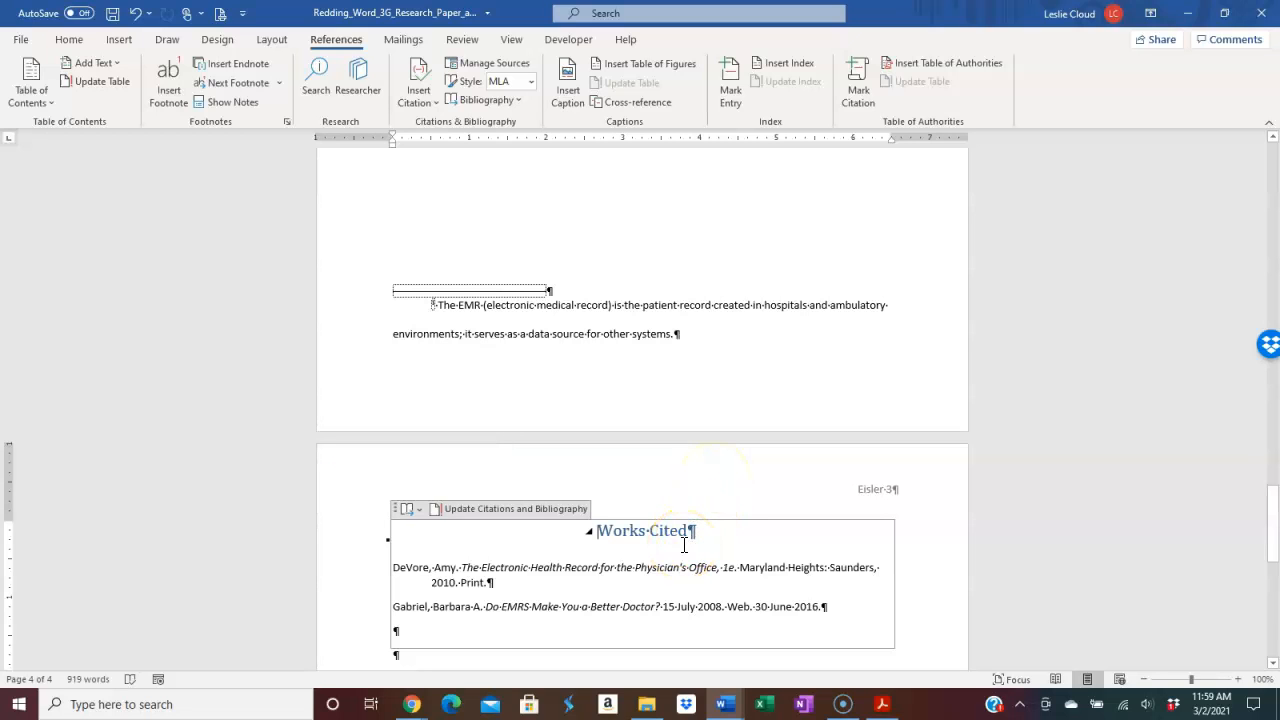
click(687, 247)
scroll(687, 247, up, 2)
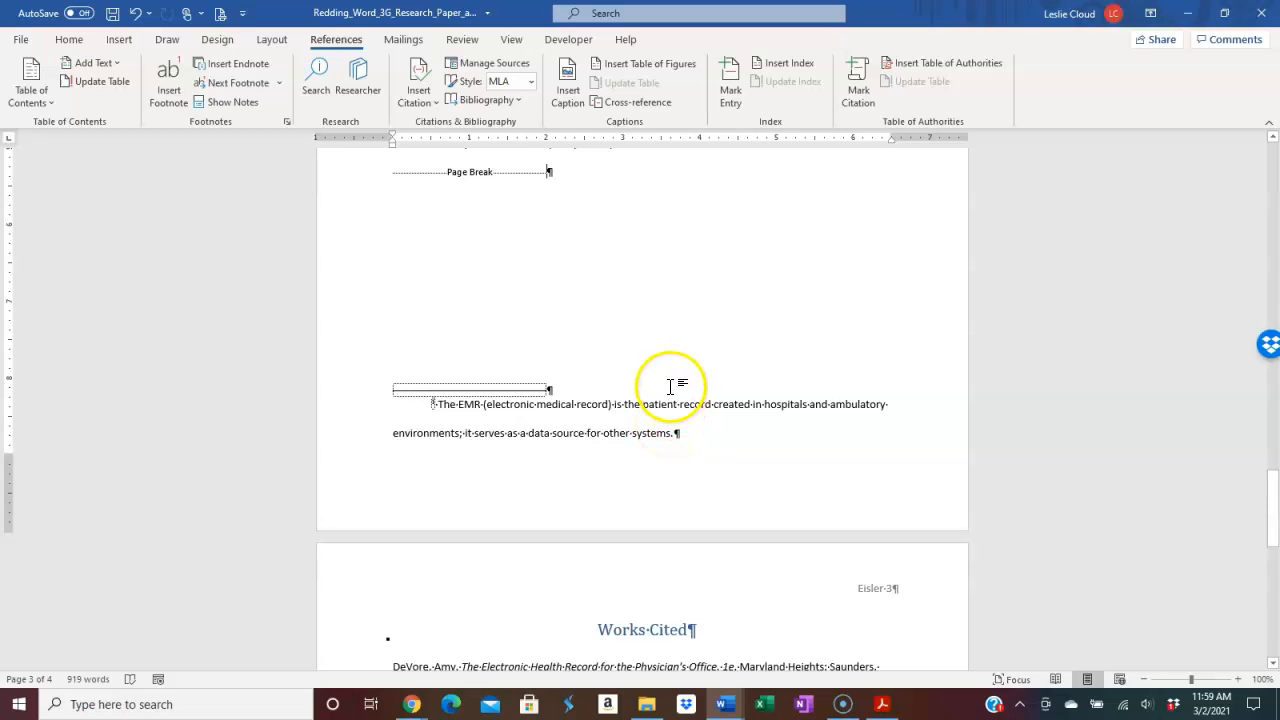
scroll(664, 374, up, 5)
scroll(664, 372, up, 10)
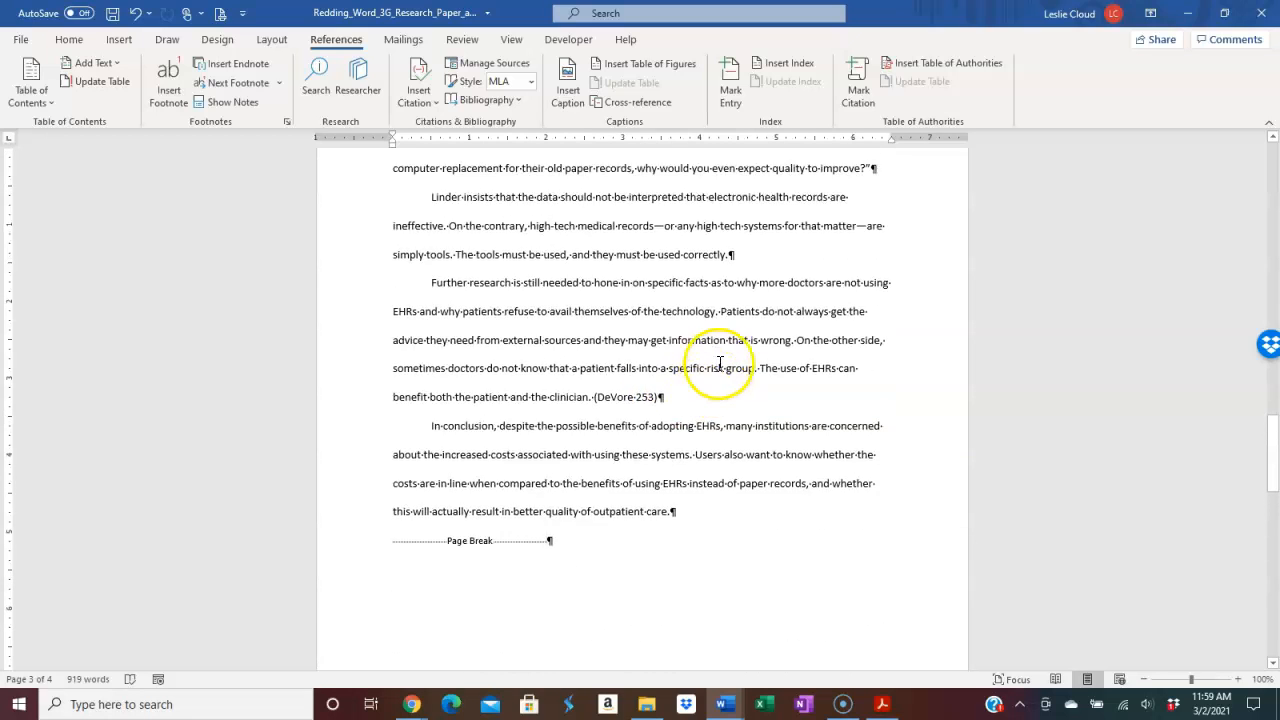
scroll(741, 338, up, 8)
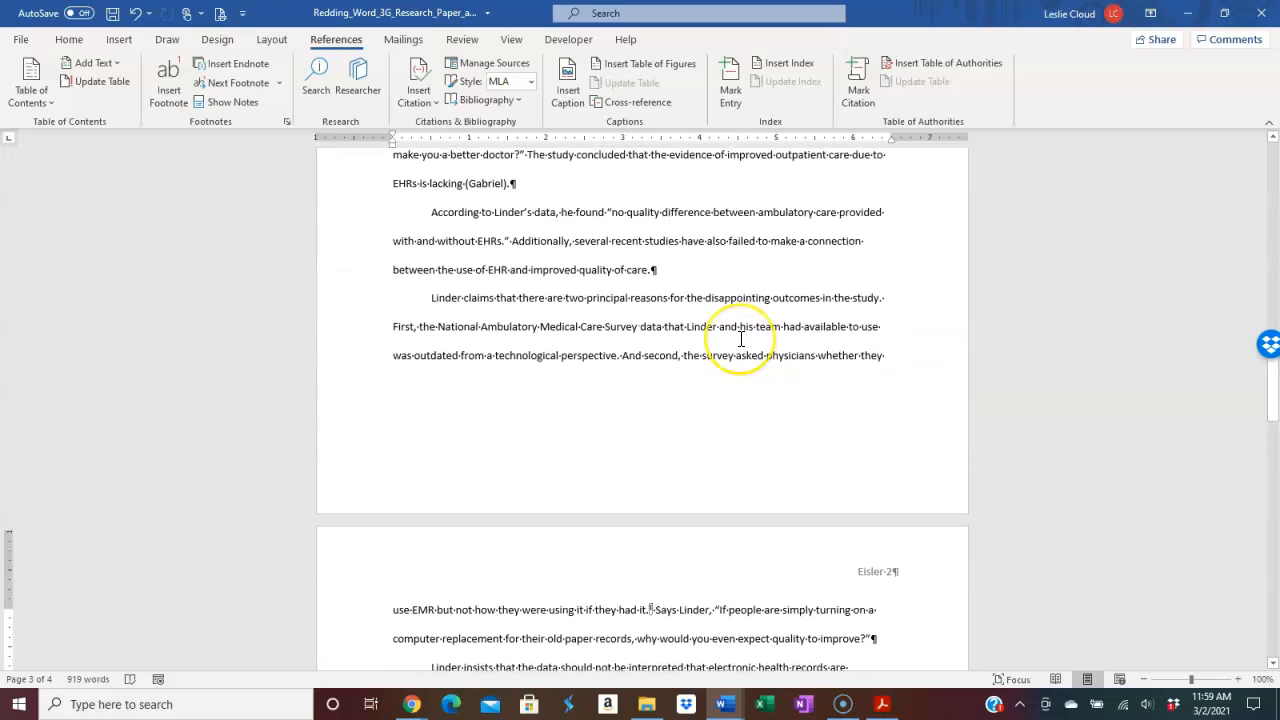
scroll(741, 338, up, 3)
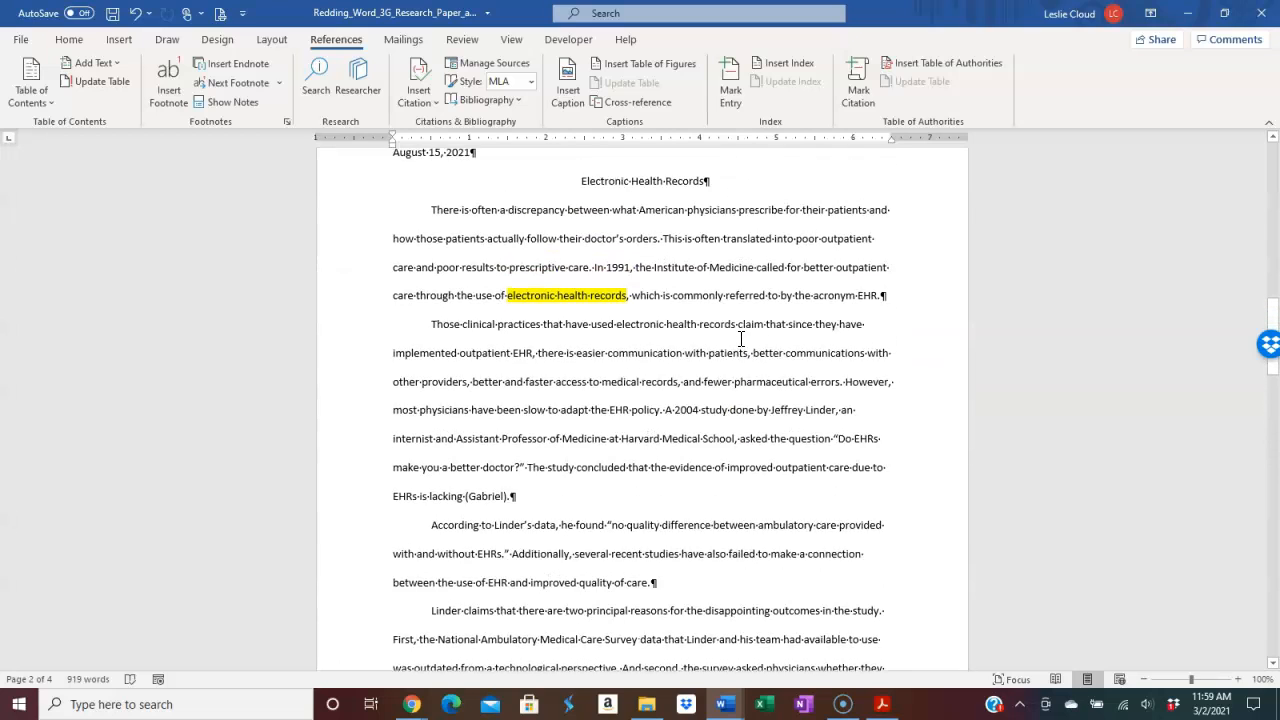